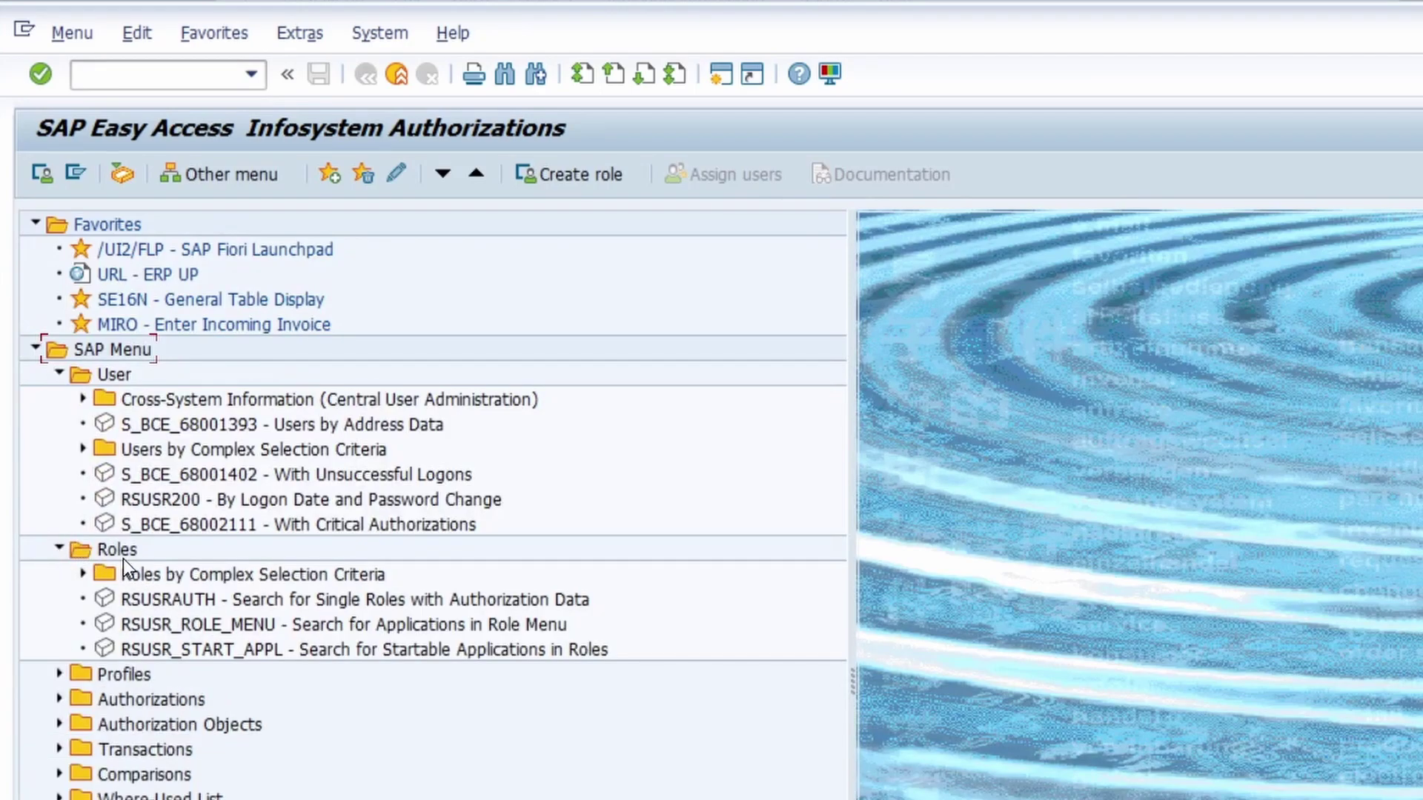
Step: Expand the Profiles folder in the SAP menu and look at the selection screen of the Users by Address Data report
click(61, 674)
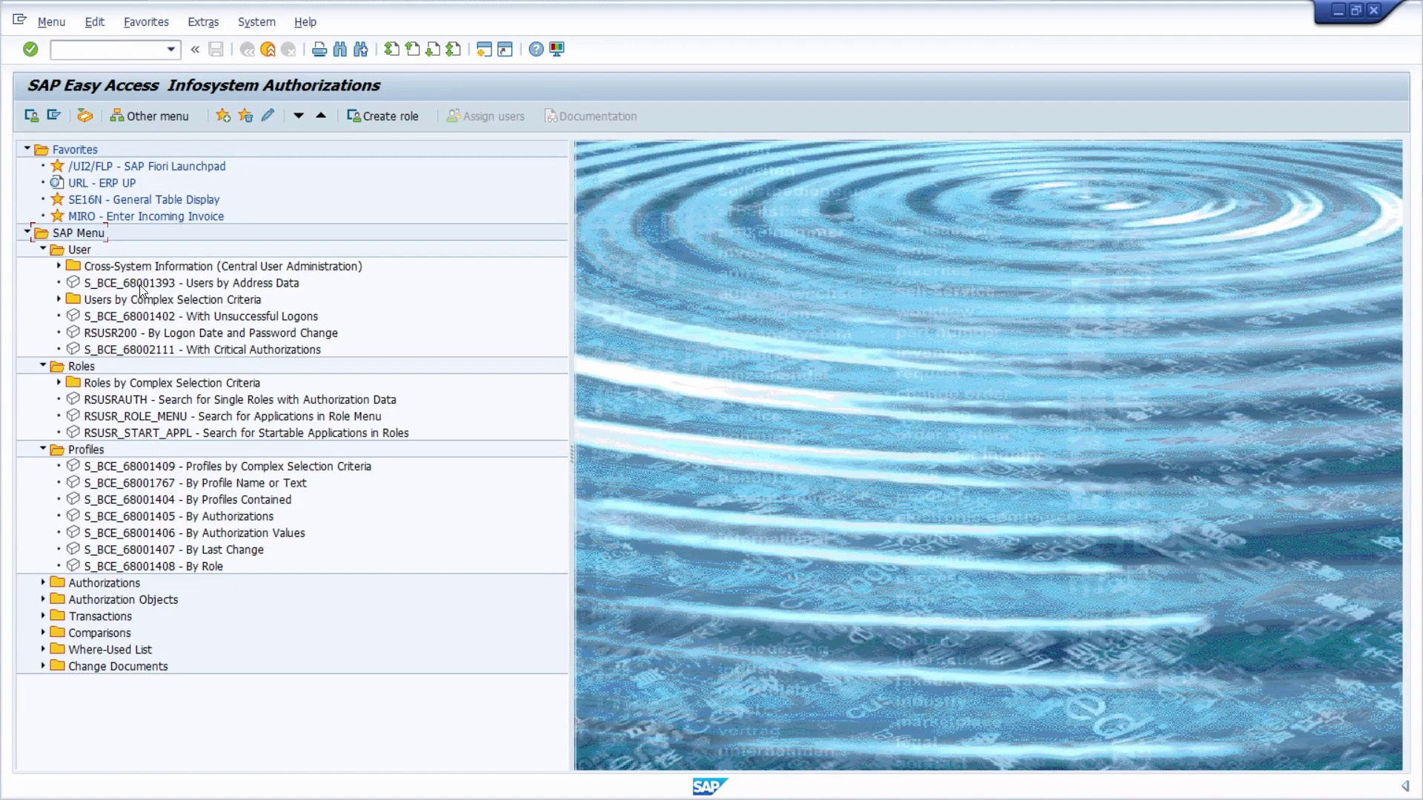
double_click(139, 283)
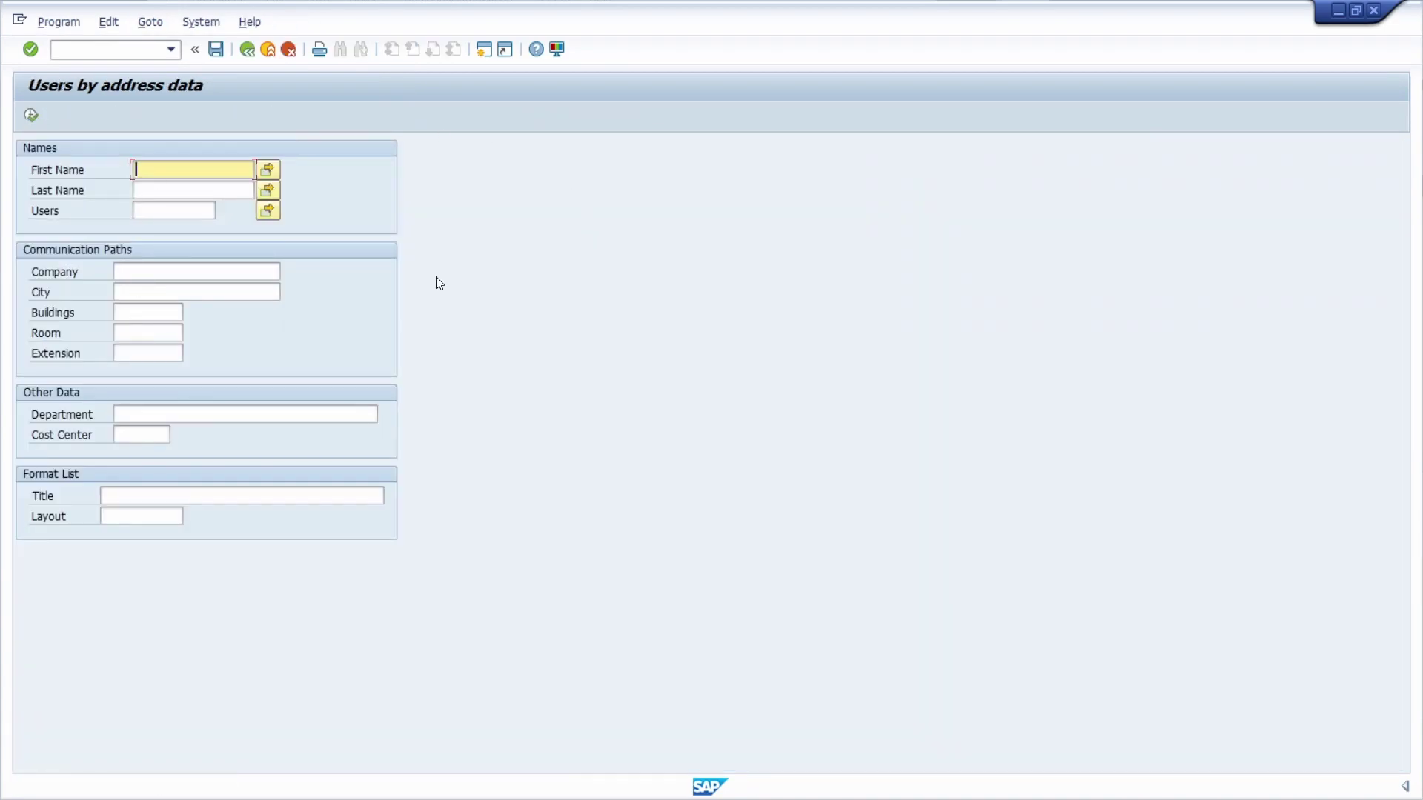
key(F3)
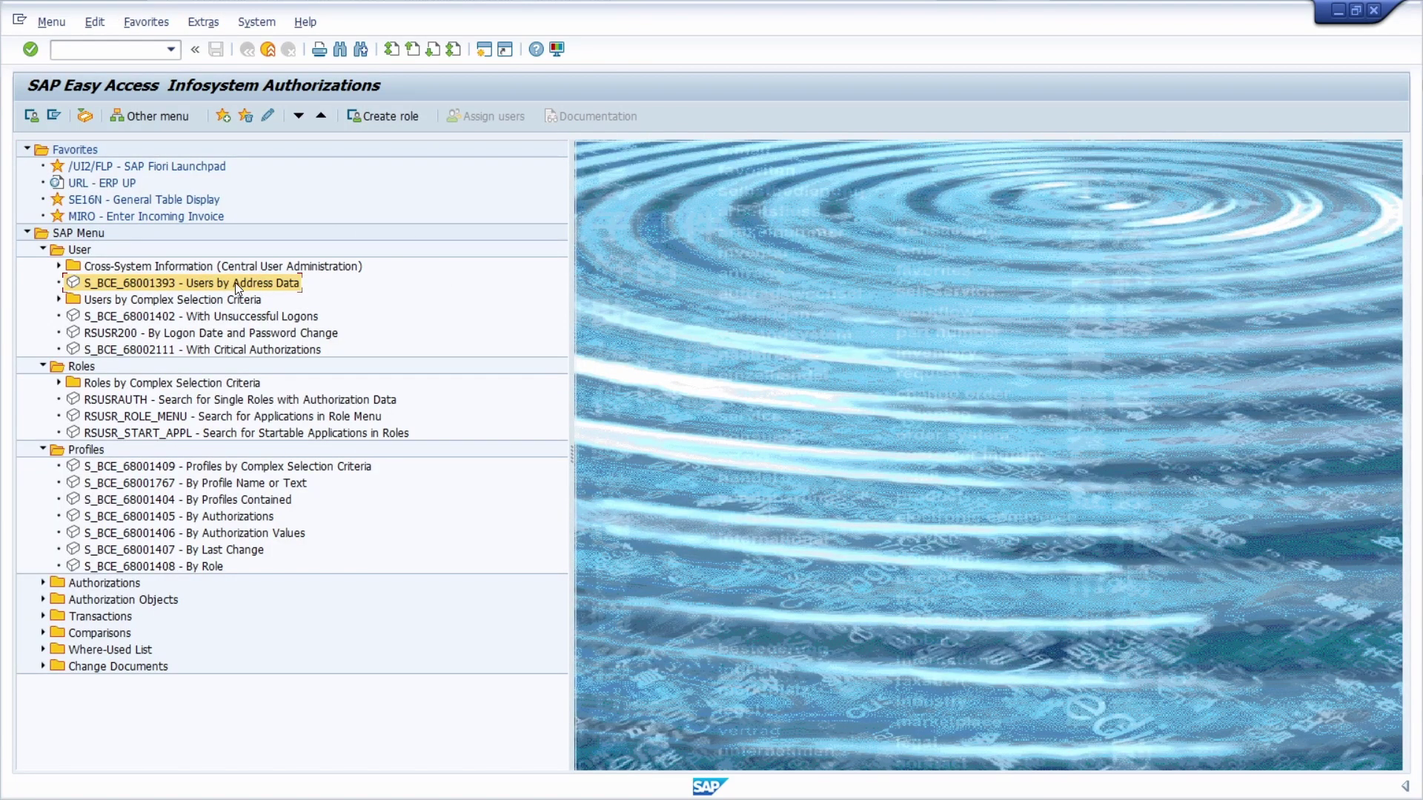
Step: Confirm the menu display settings with Display Technical Names enabled
click(203, 28)
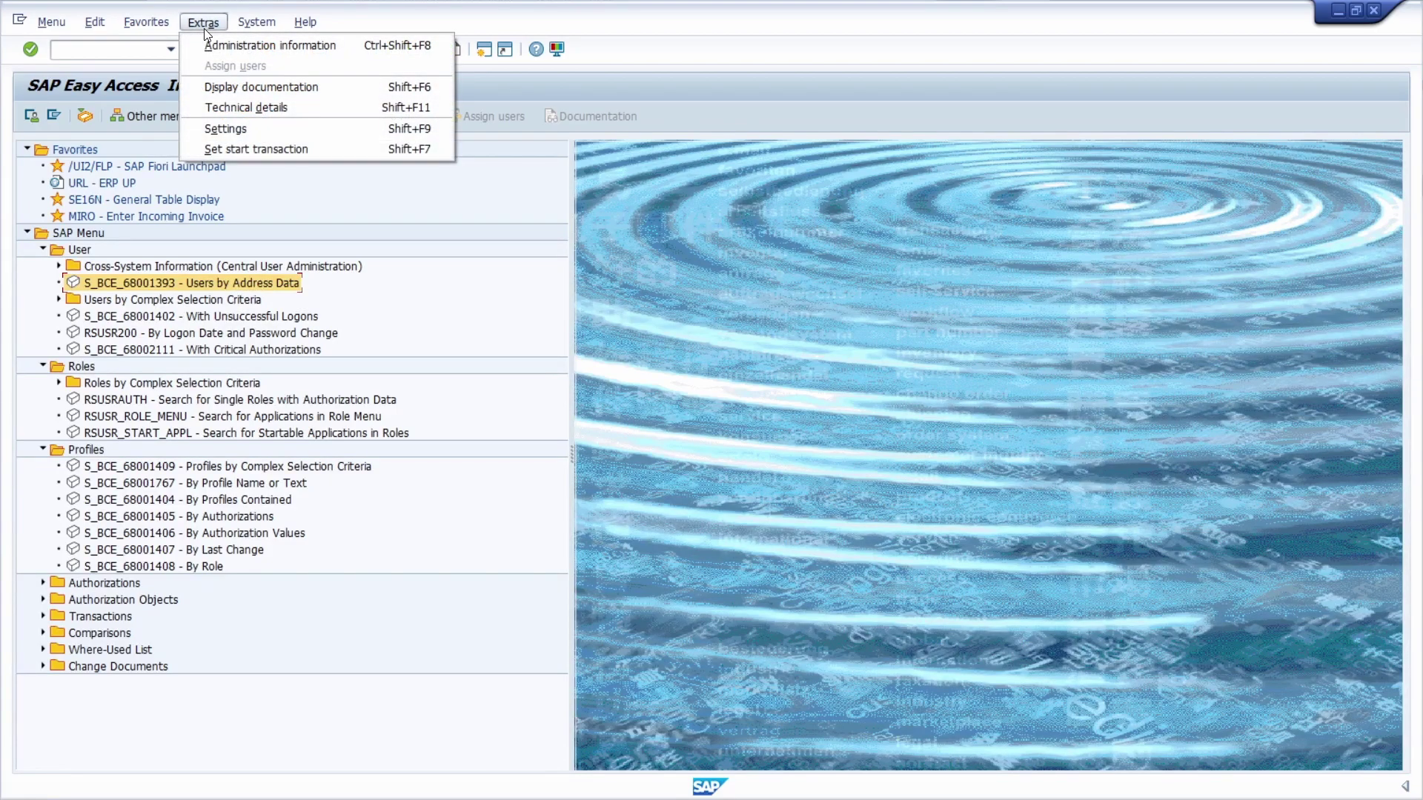
click(218, 128)
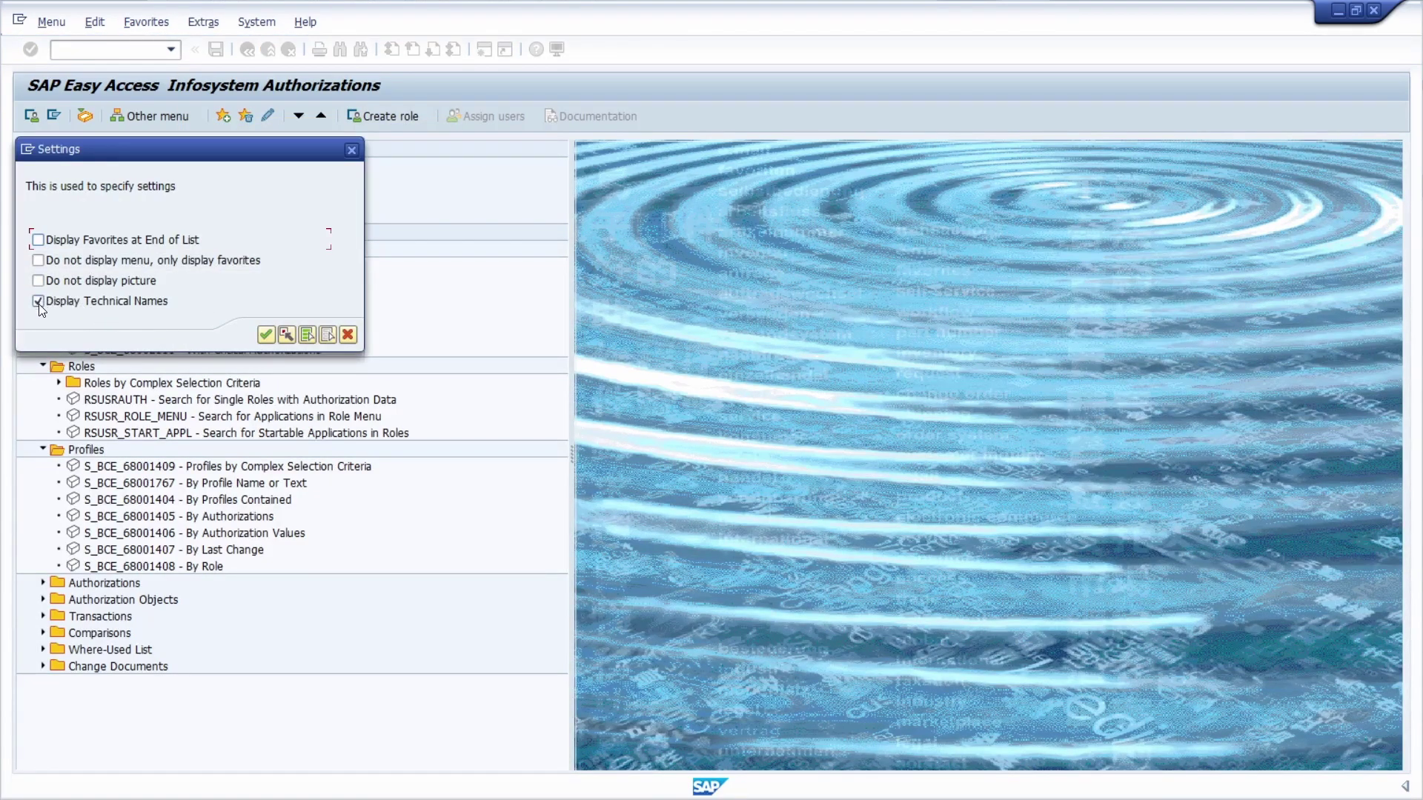
click(40, 301)
click(266, 335)
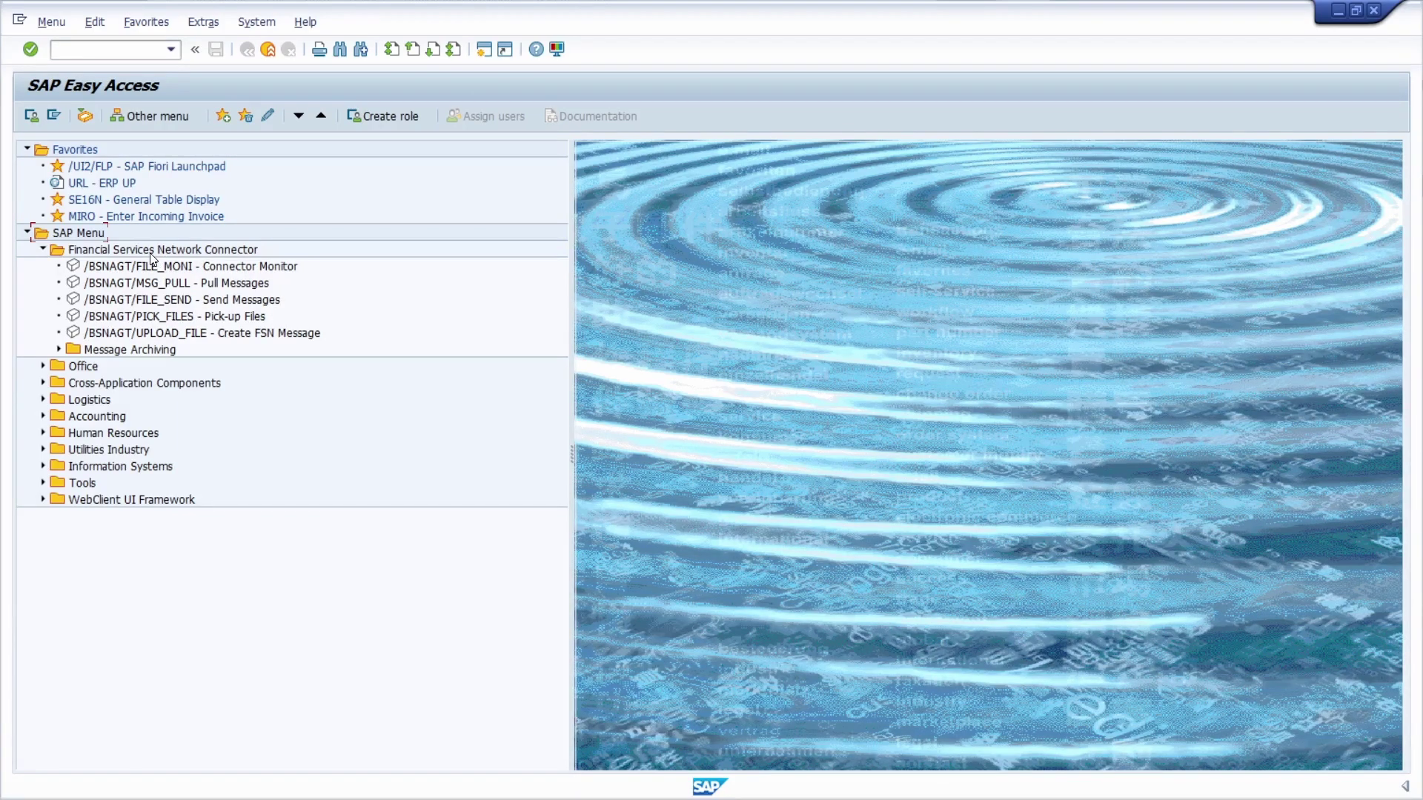
Step: Open the maintenance of the own user profile with transaction SU3
click(259, 23)
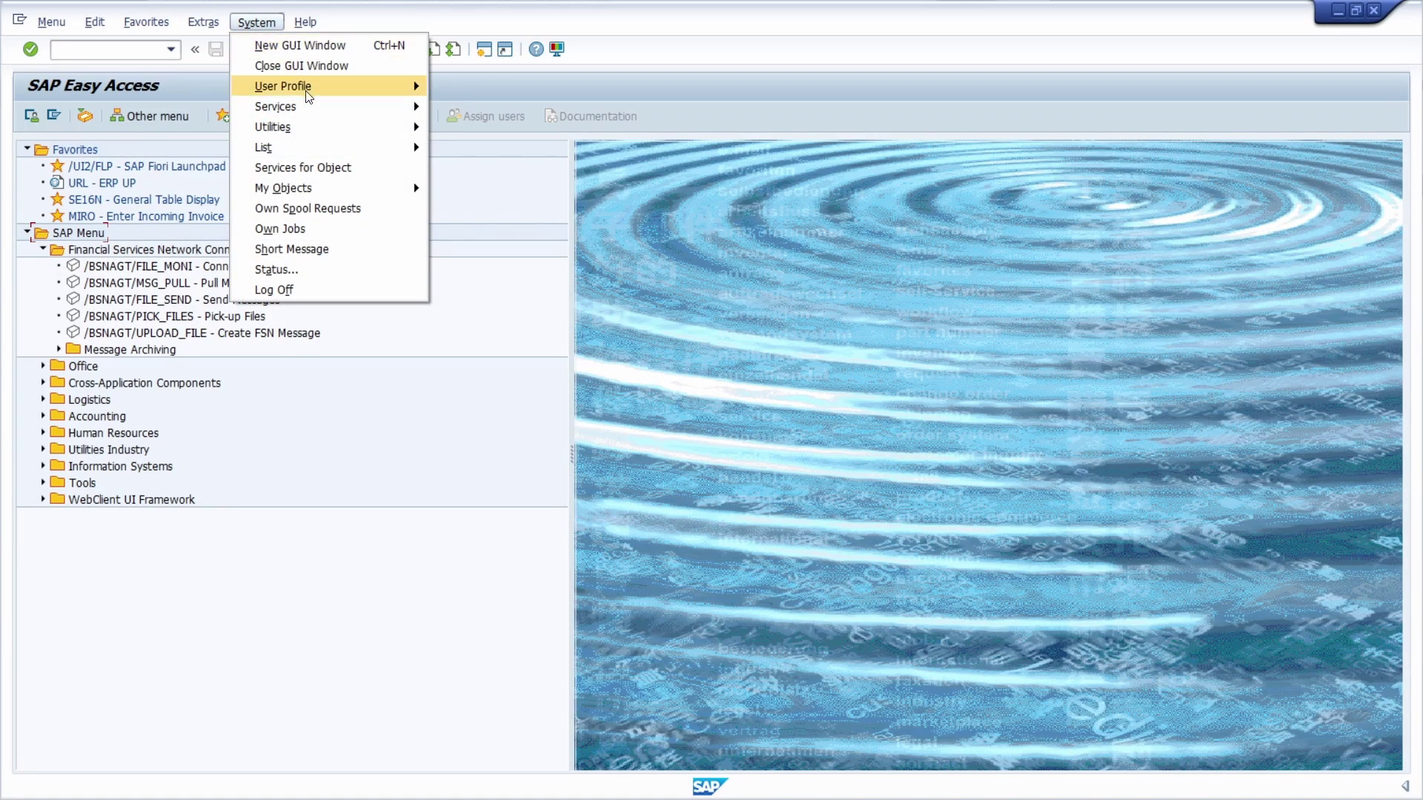
mouse_move(306, 89)
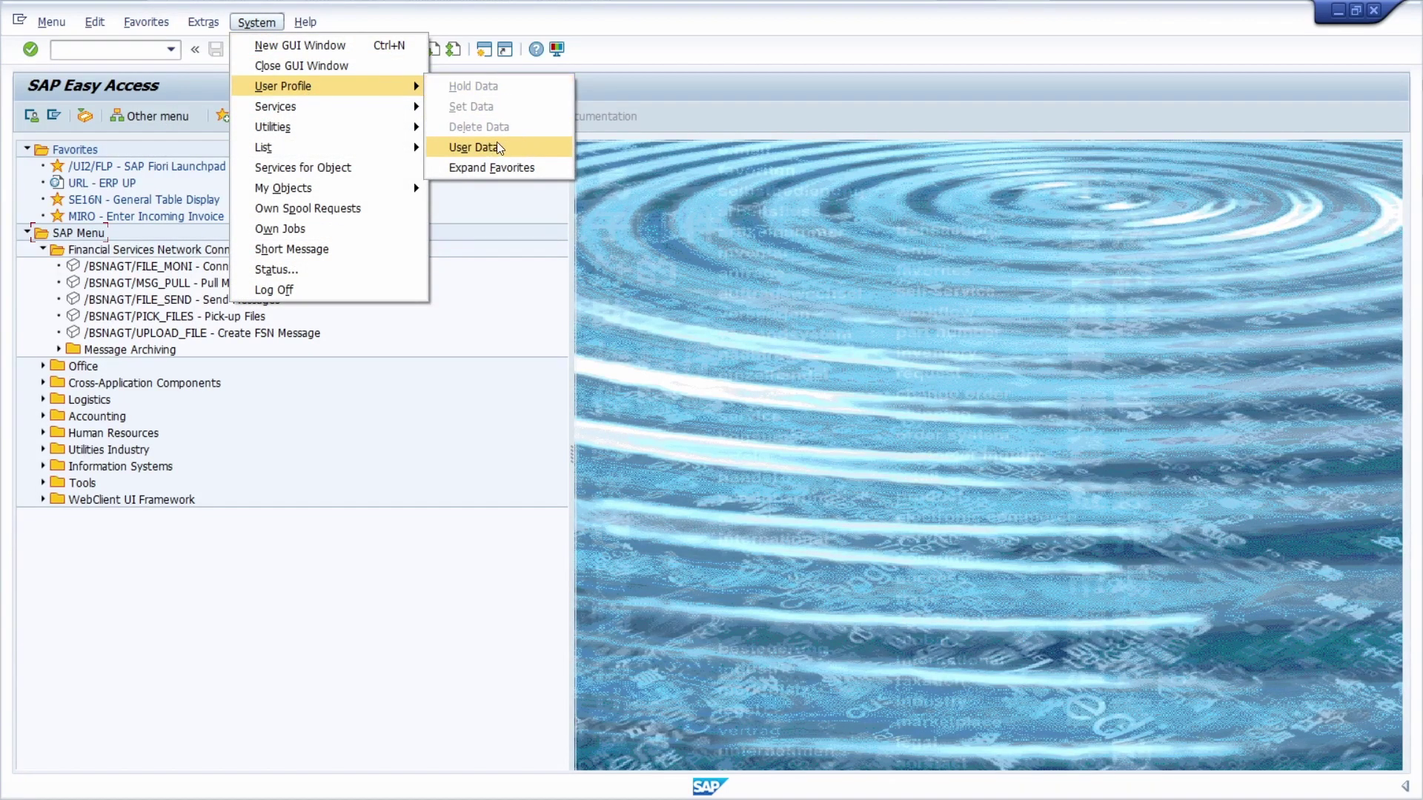
click(113, 49)
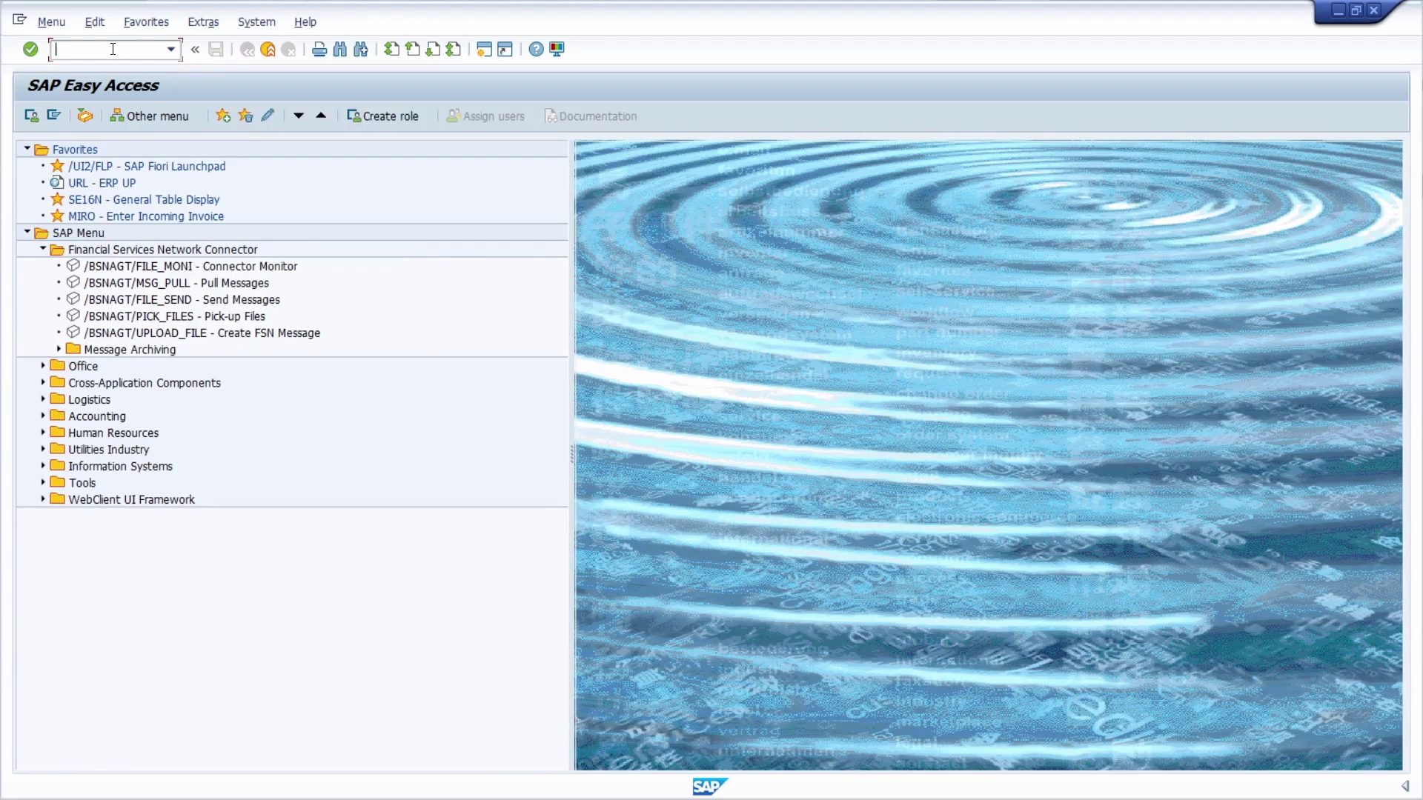
text(su3)
key(Return)
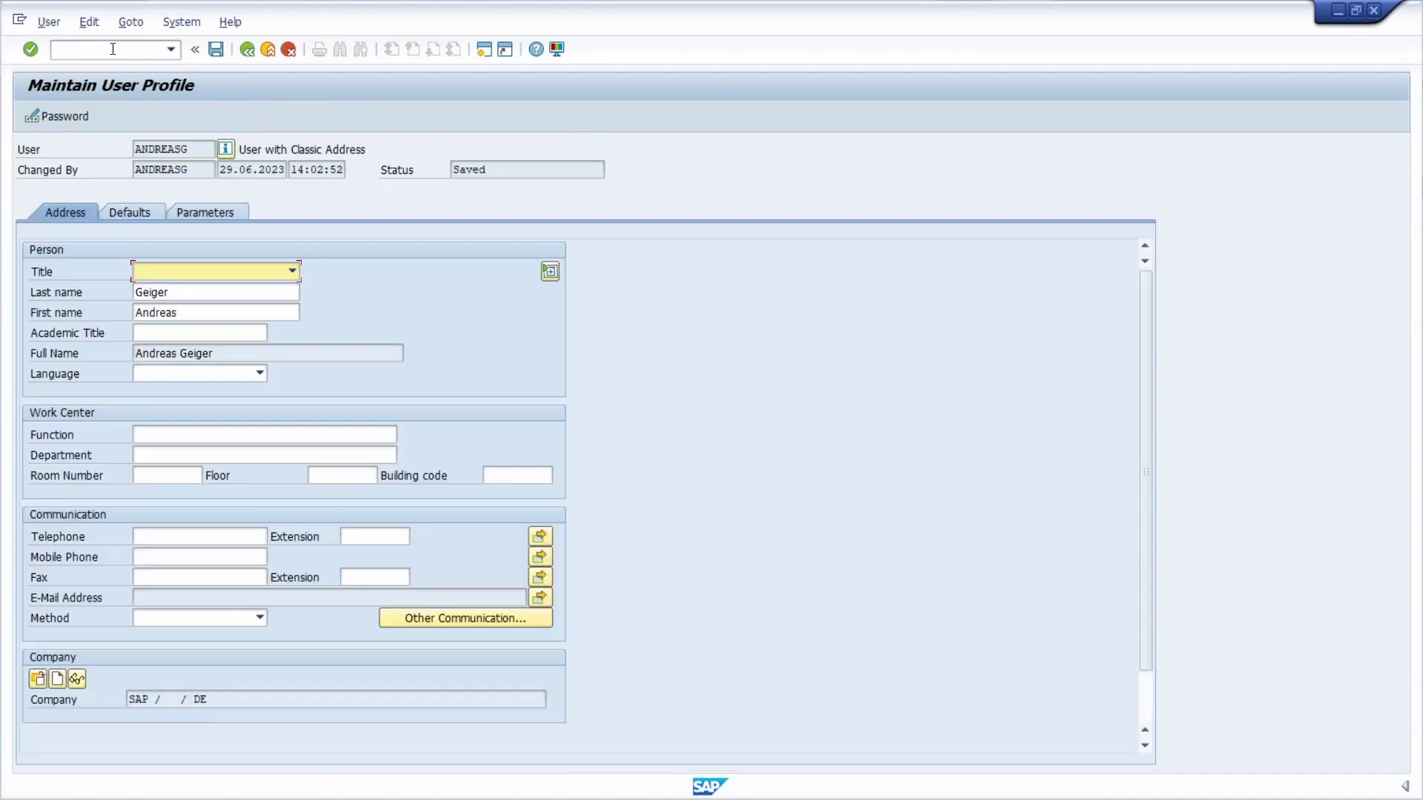
Step: Set the start menu in the user profile's defaults to "auth" and save the profile
click(143, 215)
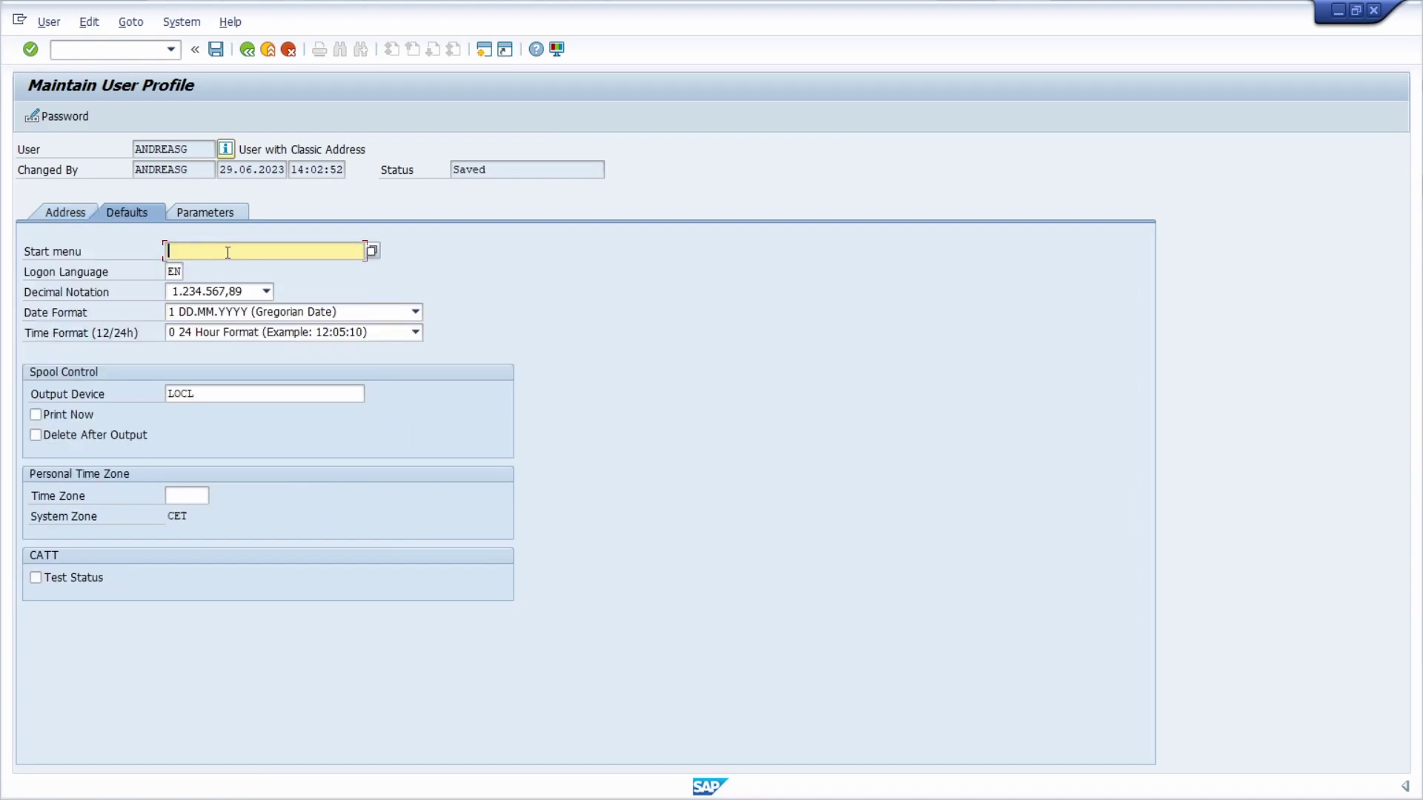
text(auth)
key(Return)
click(216, 50)
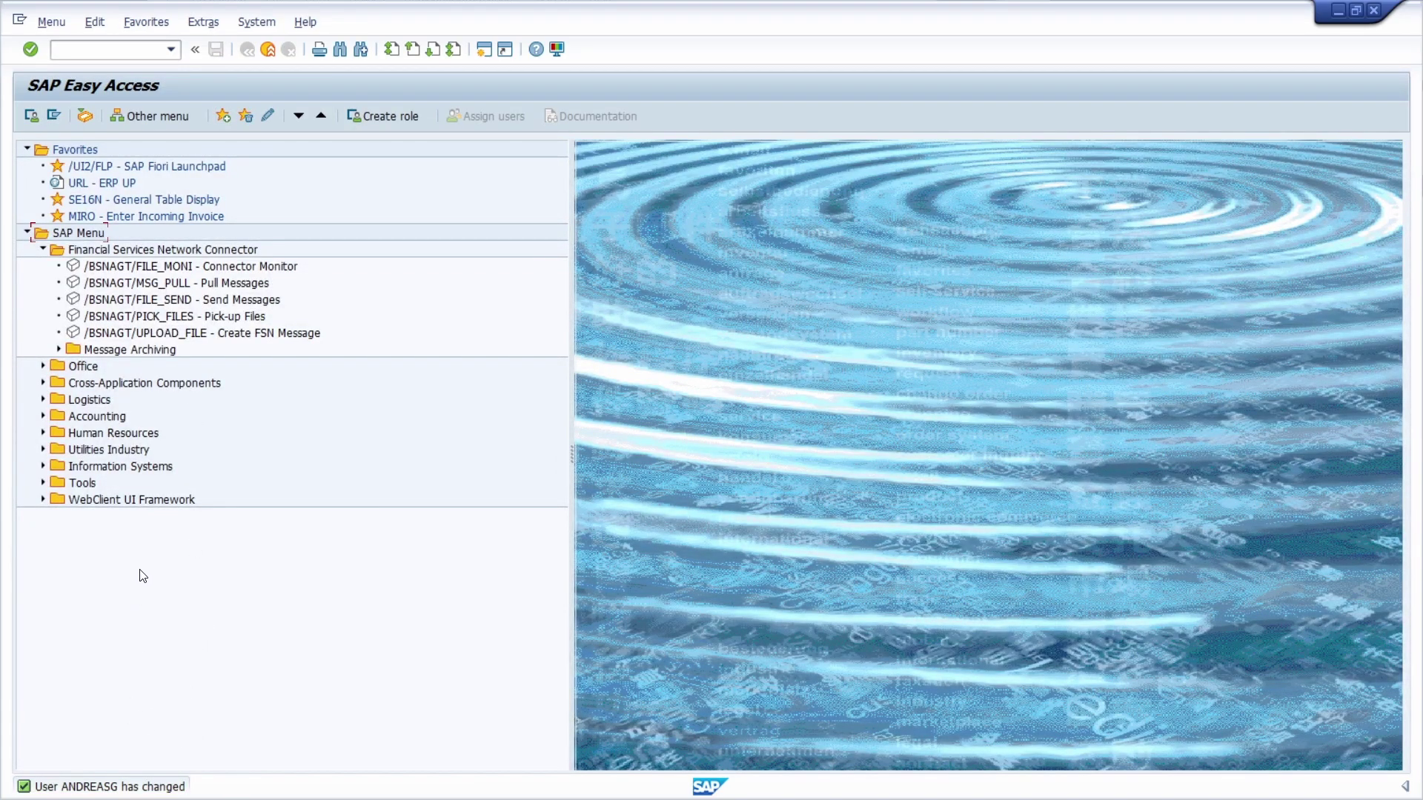
Step: Open Role Maintenance from the Easy Access menu with transaction PFCG
click(54, 115)
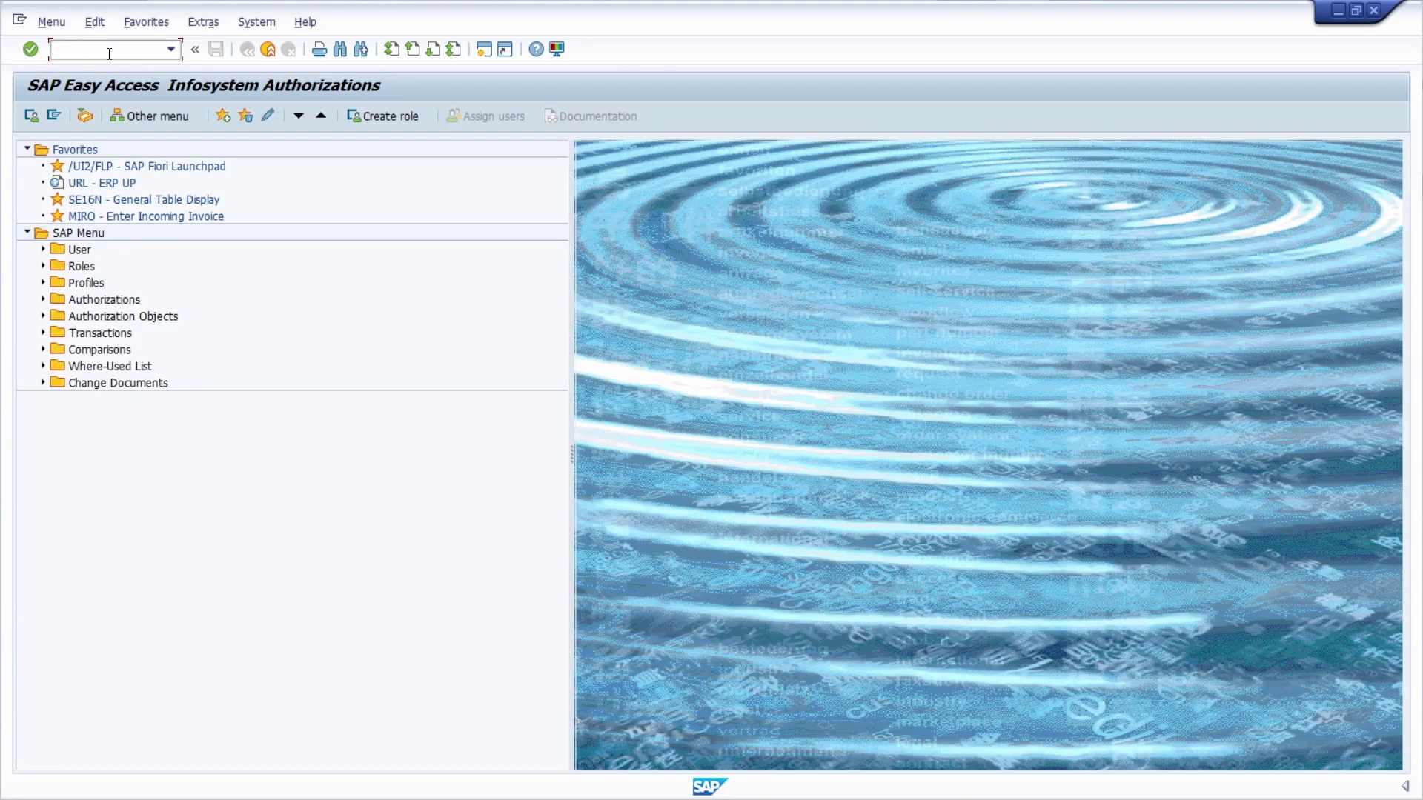
text(pfcg)
key(Return)
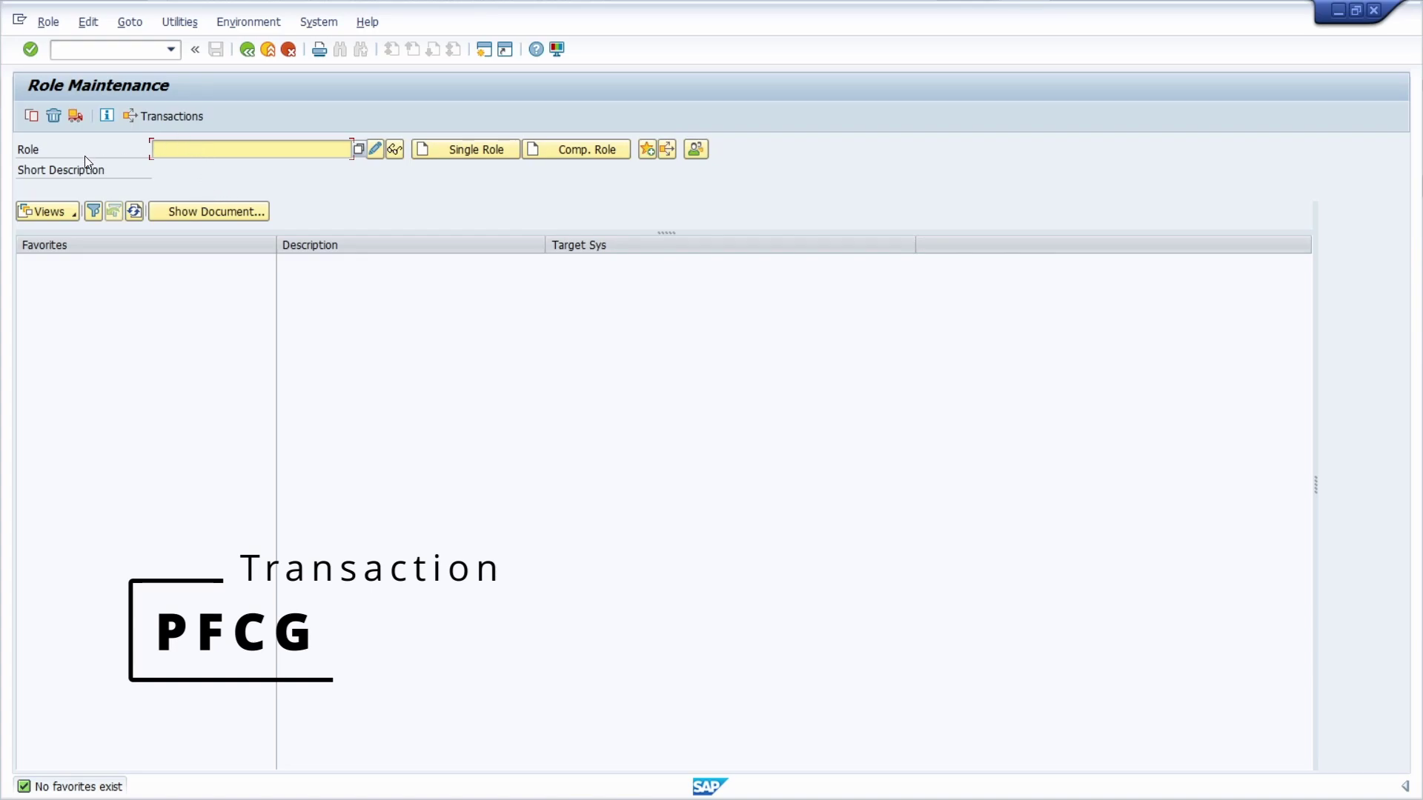
Step: Display the role Z_DEVELOP_CHANGE and open its authorization data in display mode, acknowledging the Profile Generator note
click(235, 152)
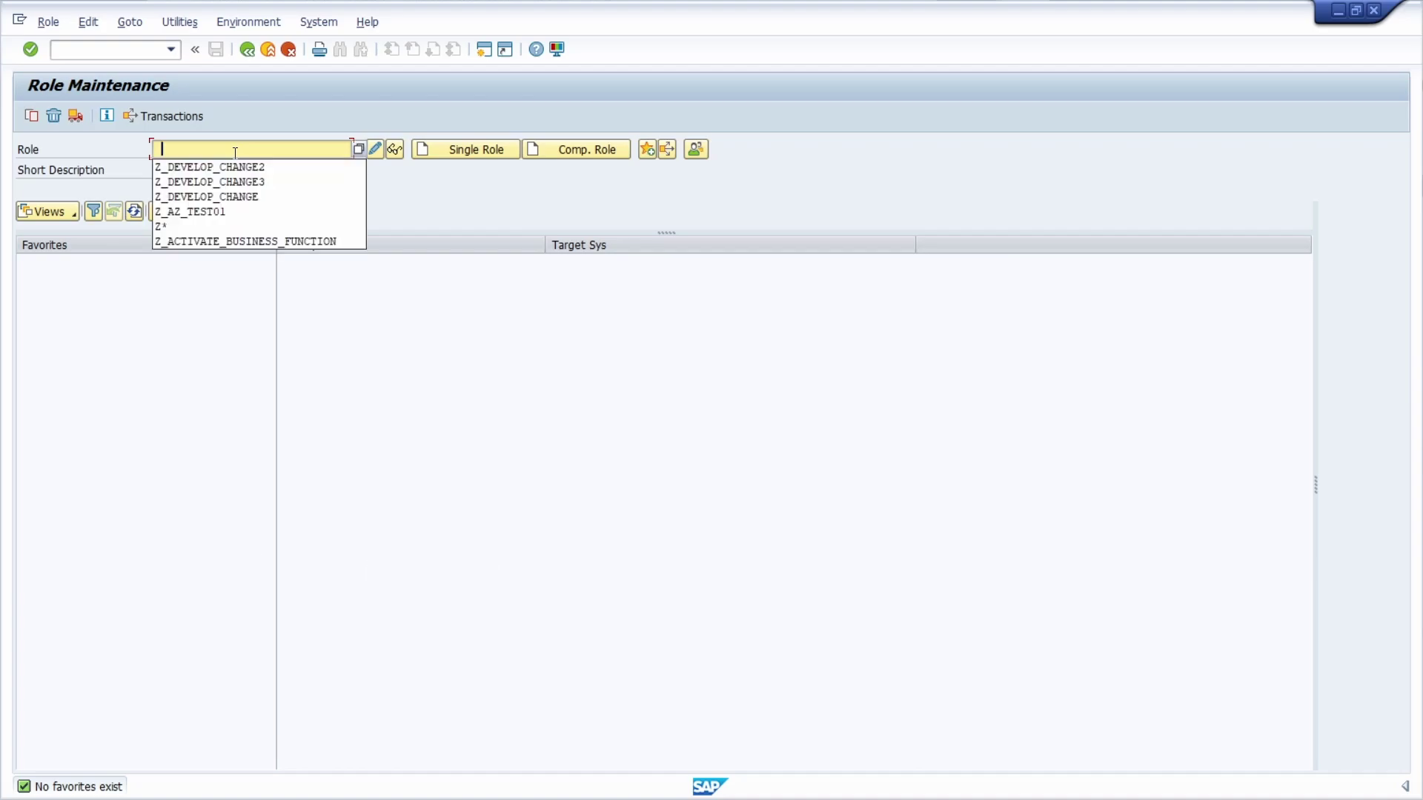
click(247, 197)
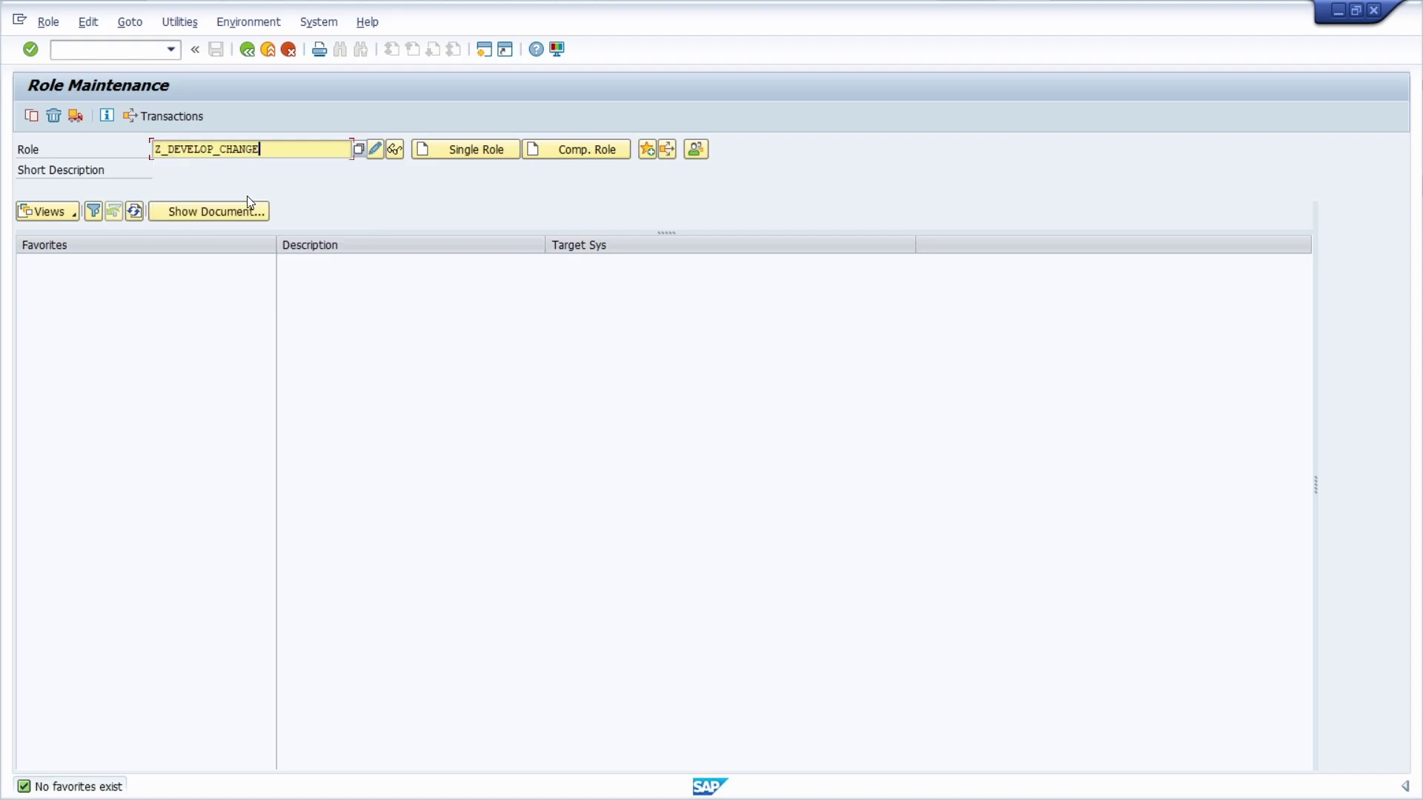
click(395, 150)
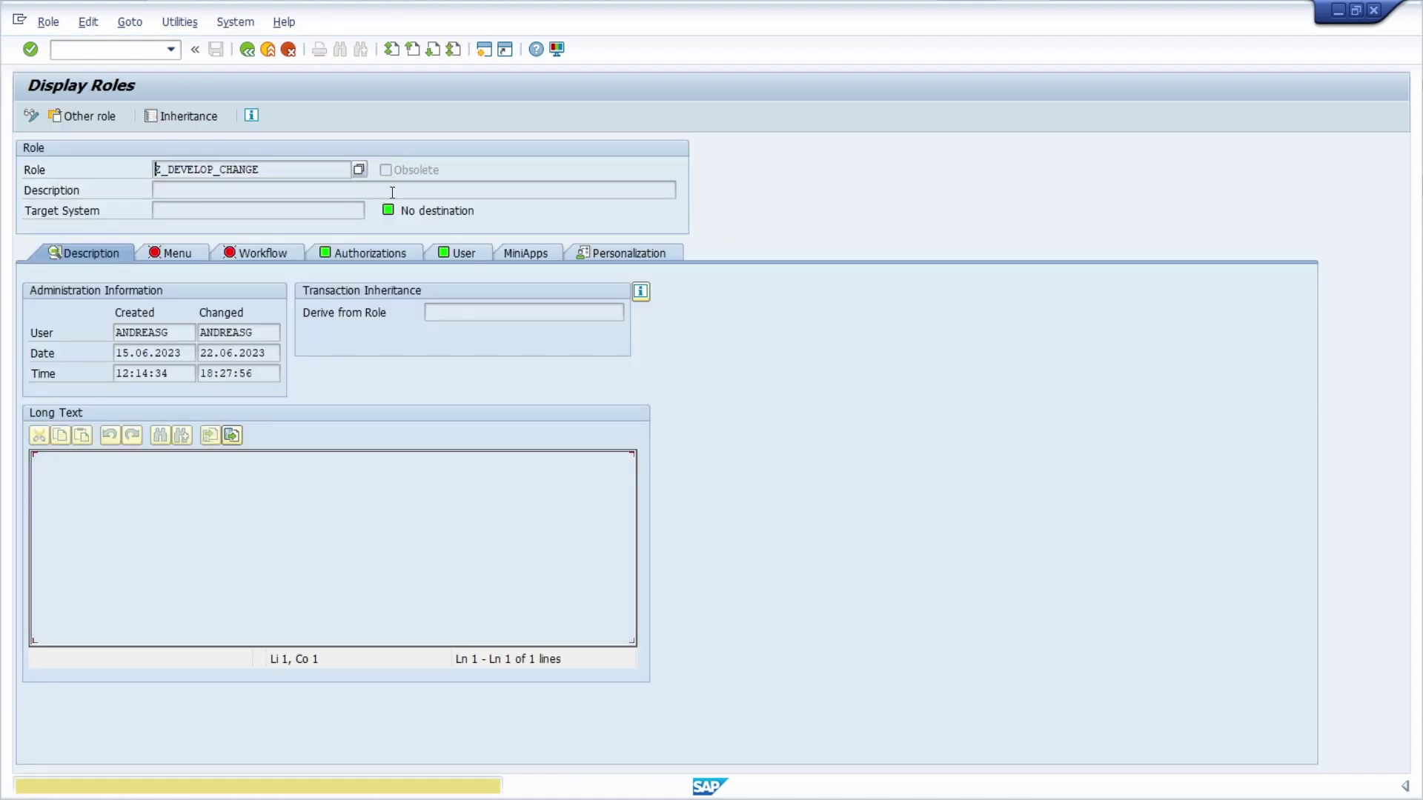
click(364, 256)
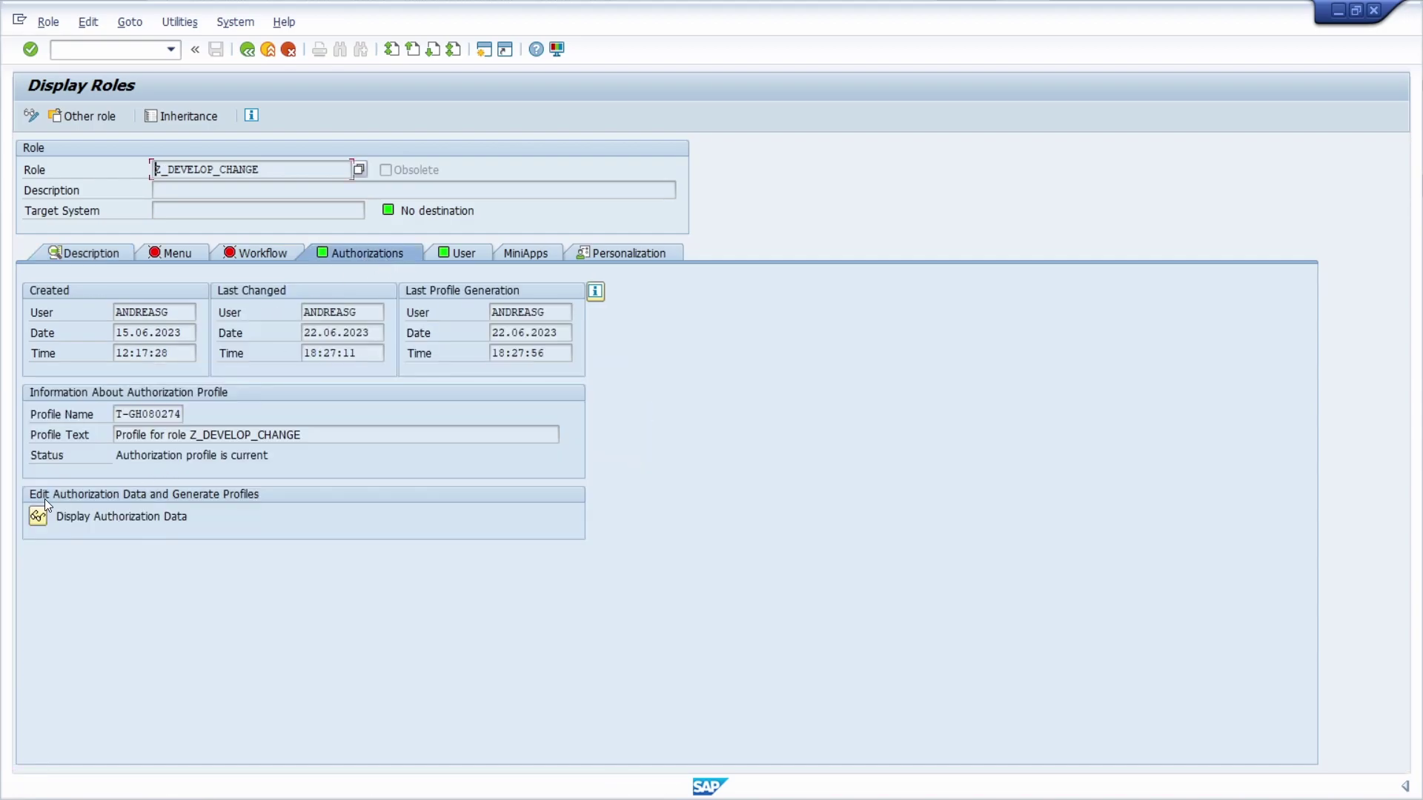
click(37, 517)
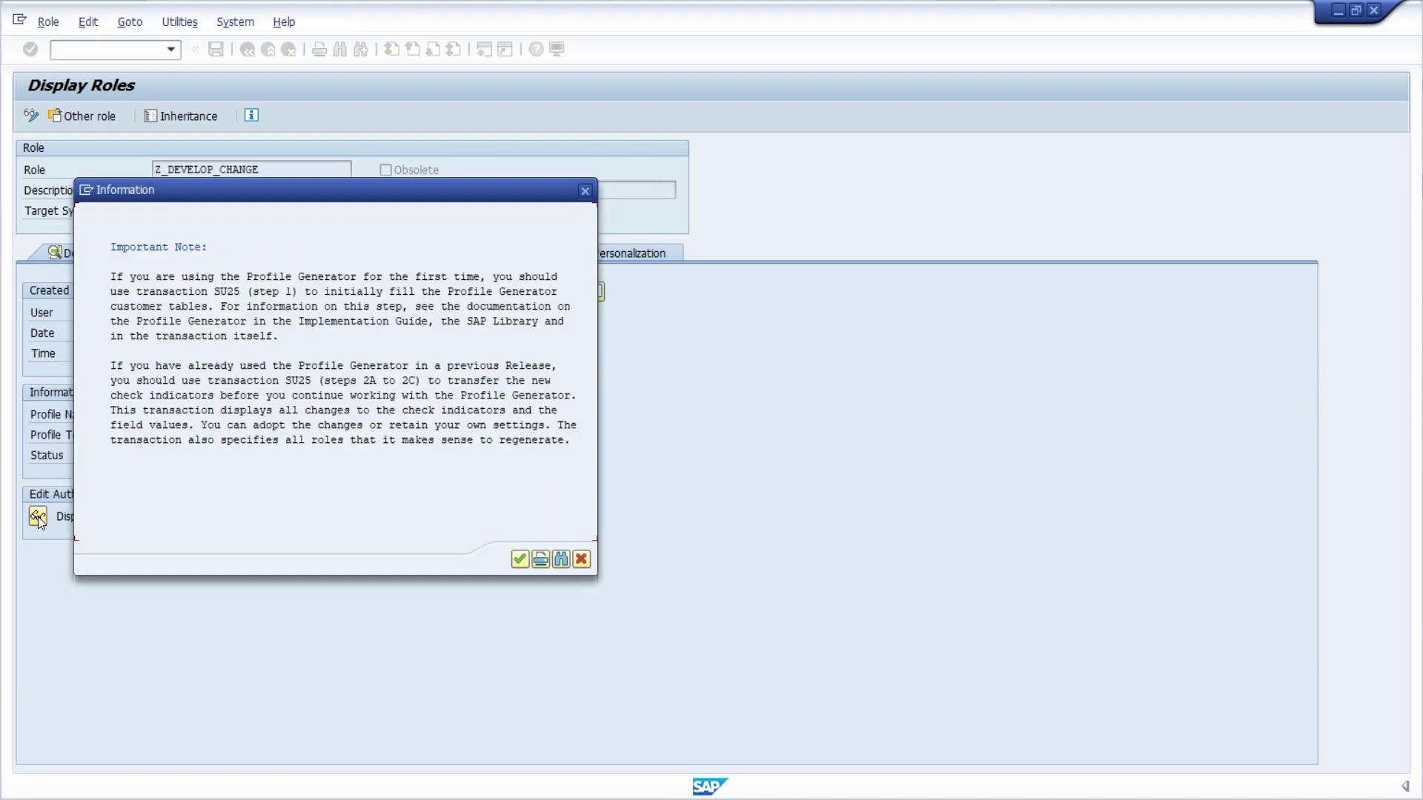
click(518, 558)
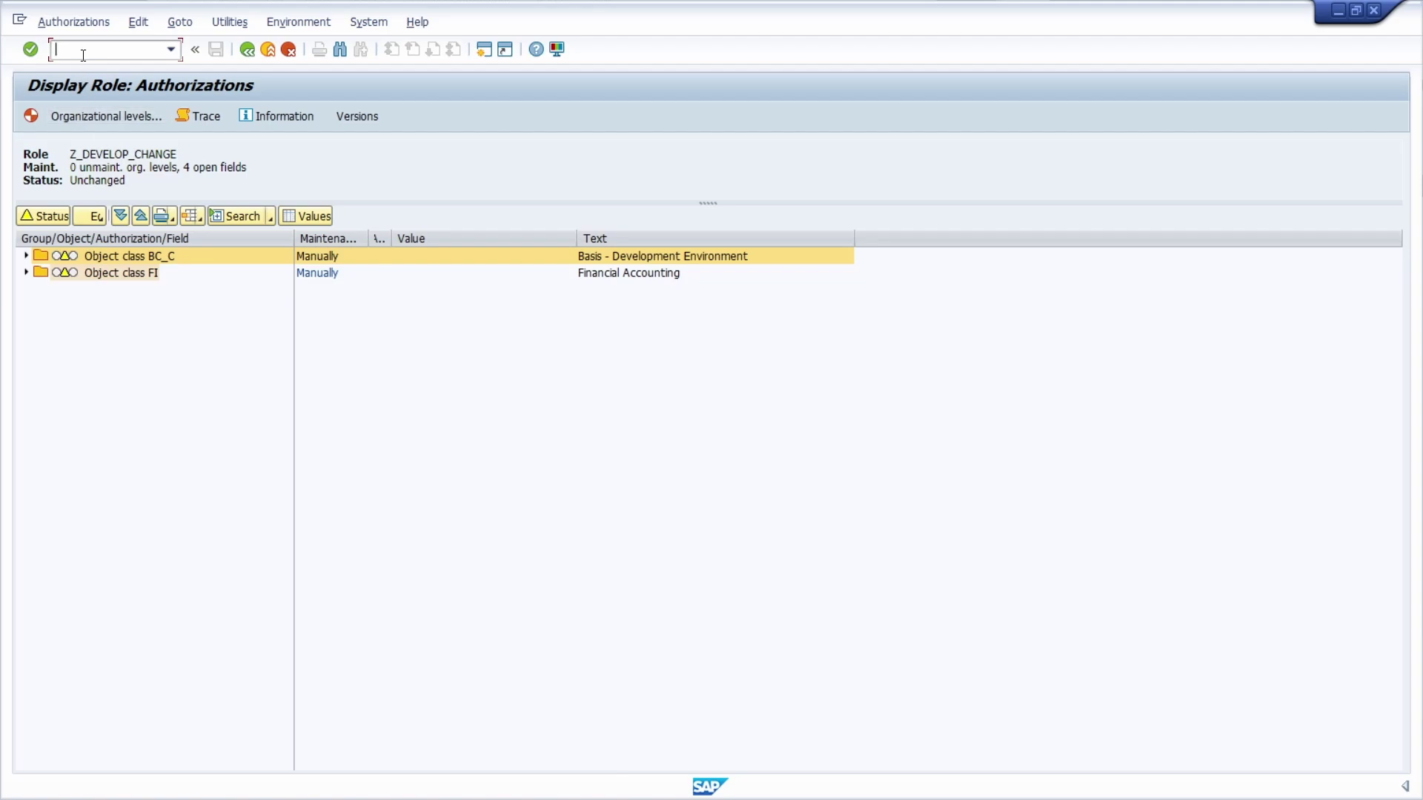
Step: Call up mass maintenance of authorization values with /npfcgmassval, followed by user maintenance with /nsu01
text(/npfcgmassval)
key(Return)
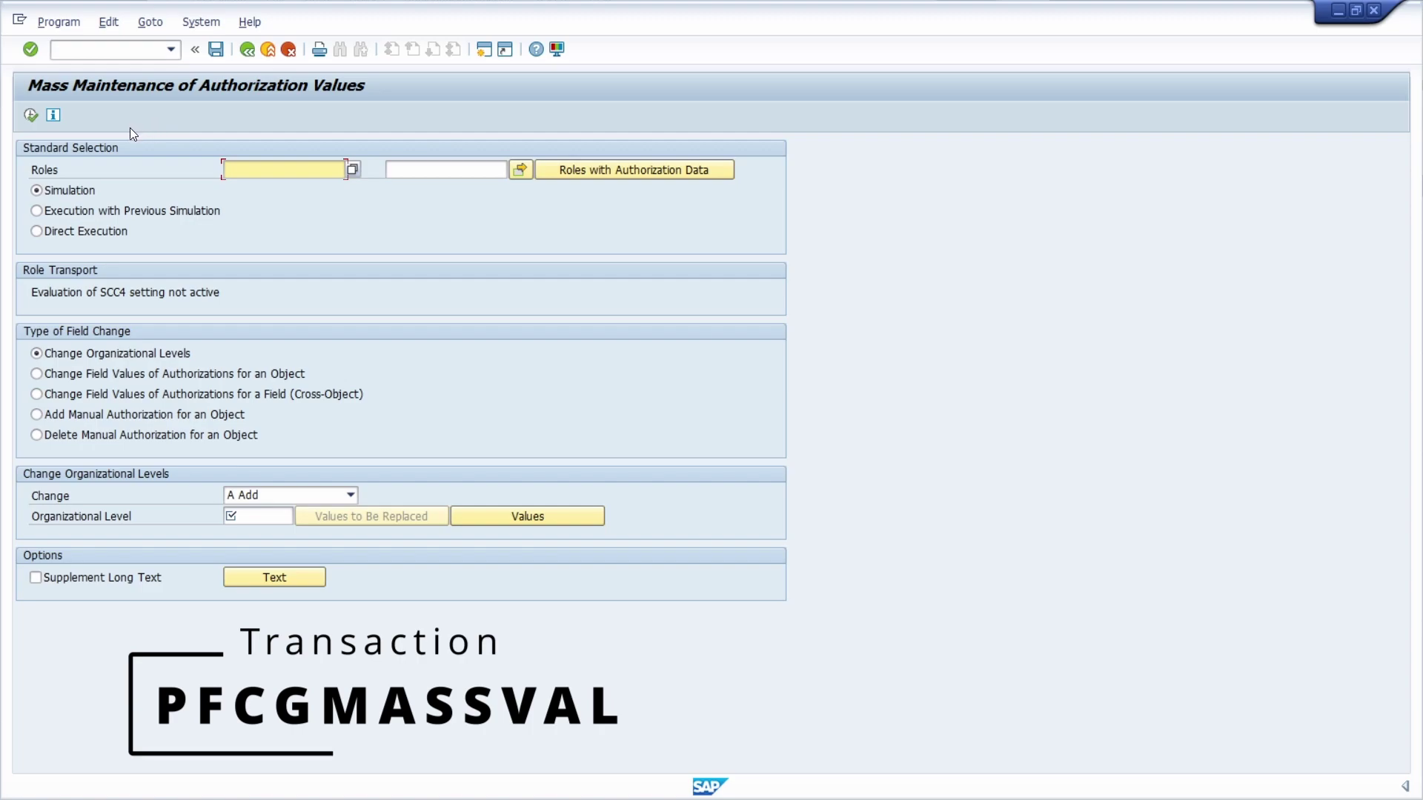
click(73, 46)
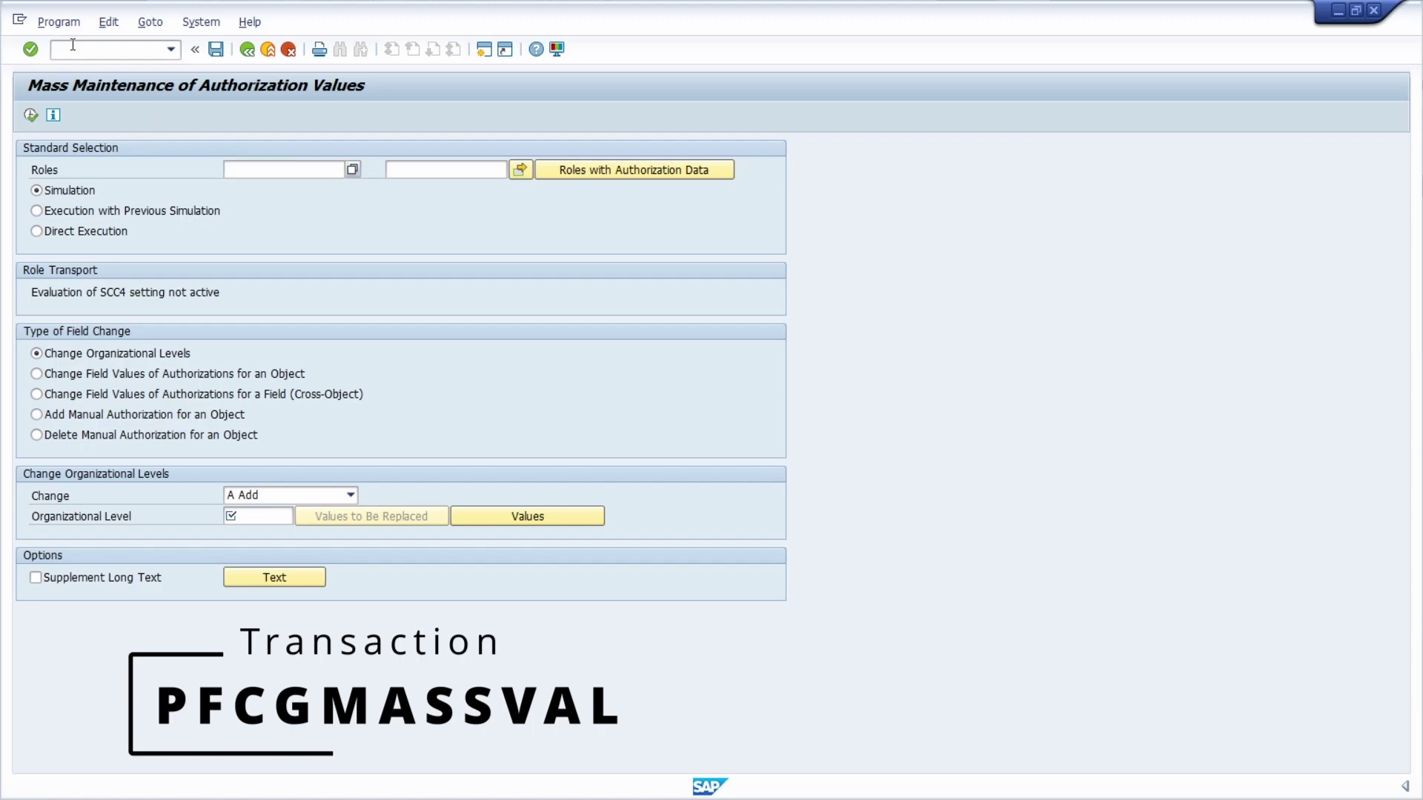
text(/nsu)
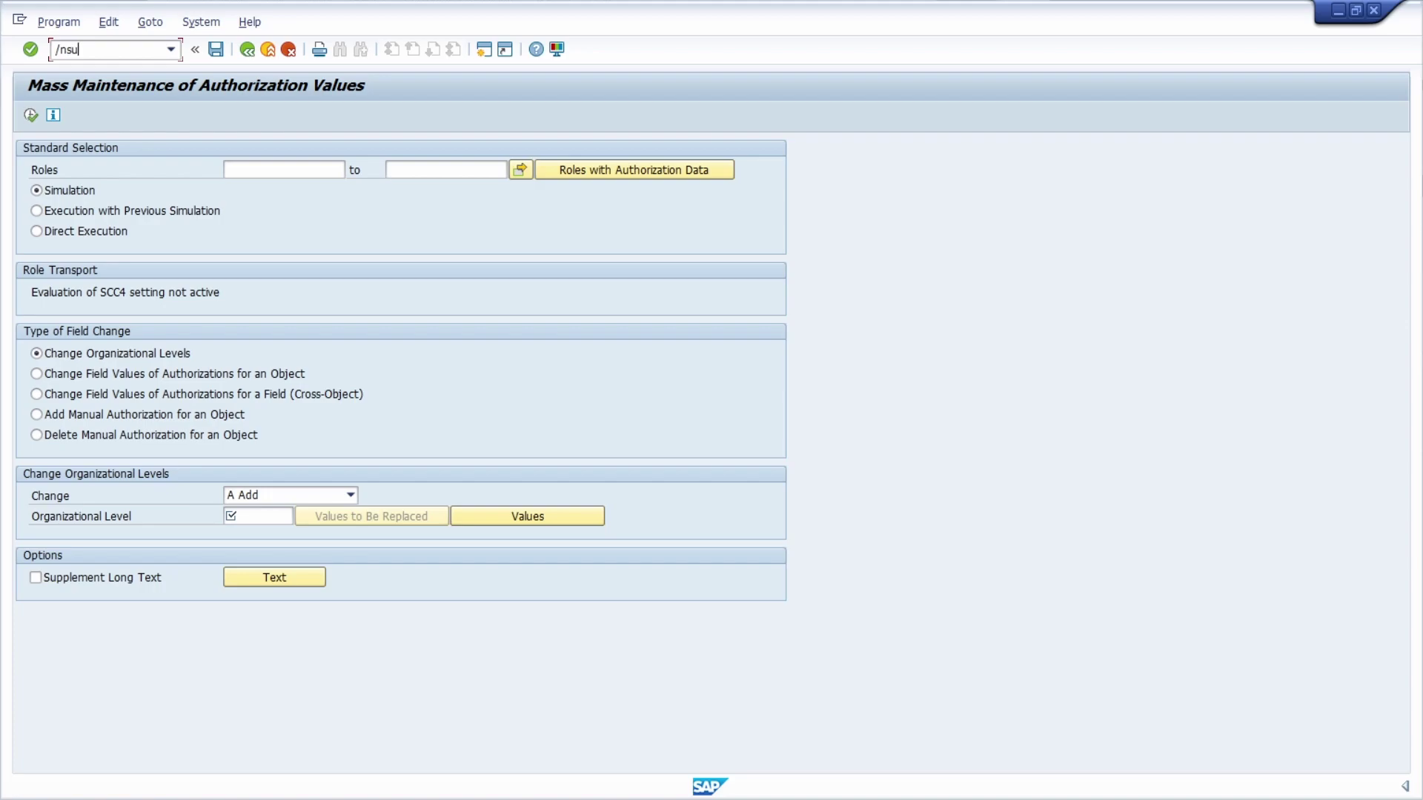
text(01)
key(Return)
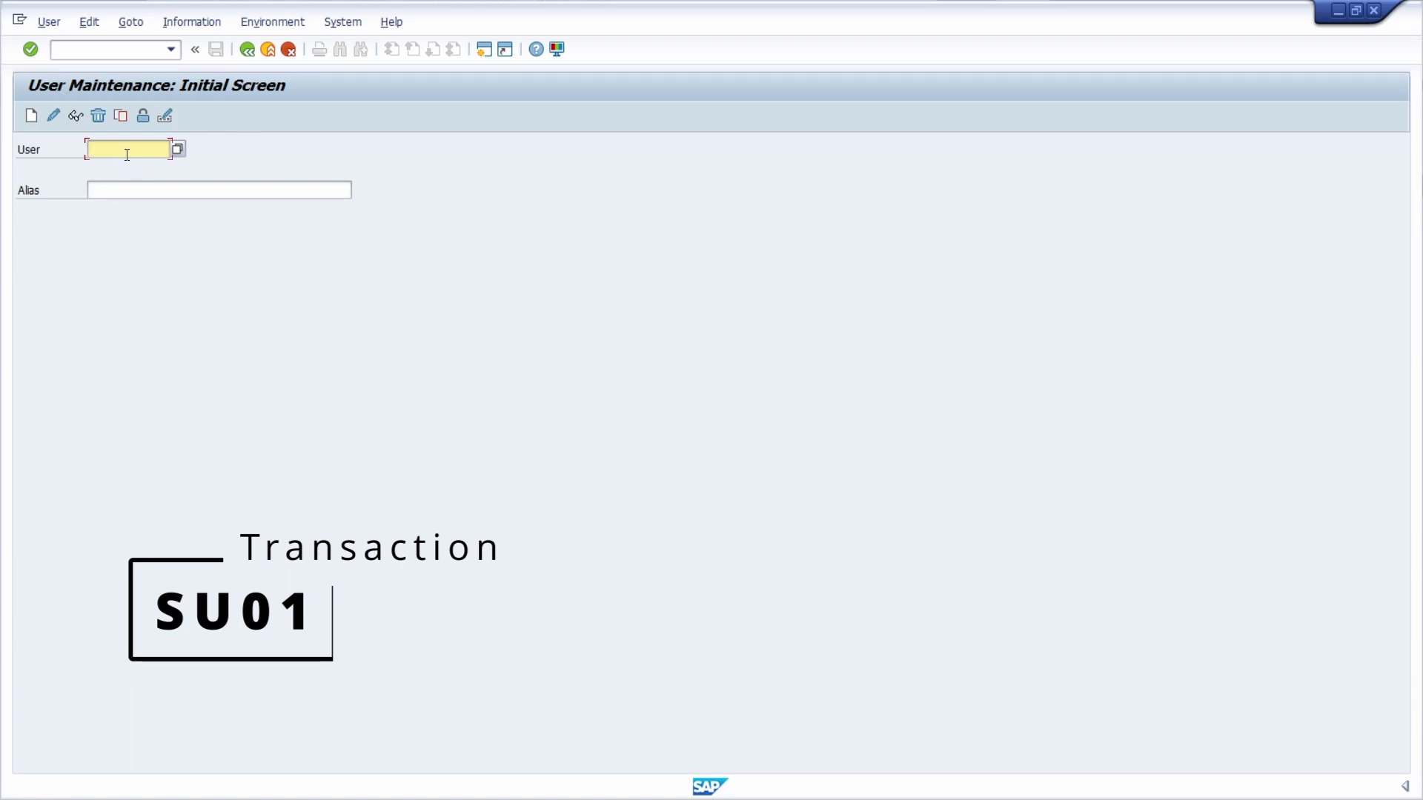
Step: Enter the user ID, open that user for editing and view the assigned roles and authorization profiles
text(andreasg)
key(Return)
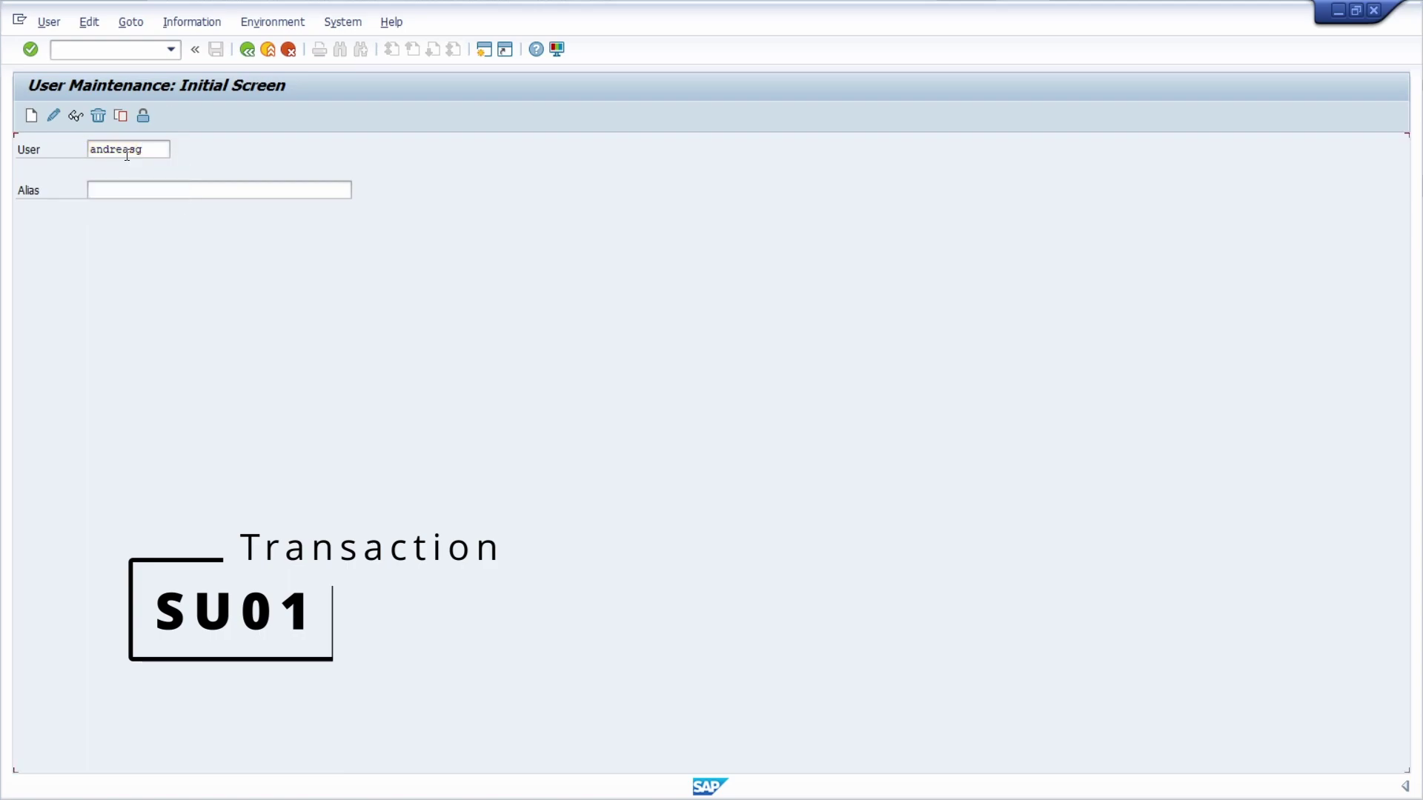
click(53, 116)
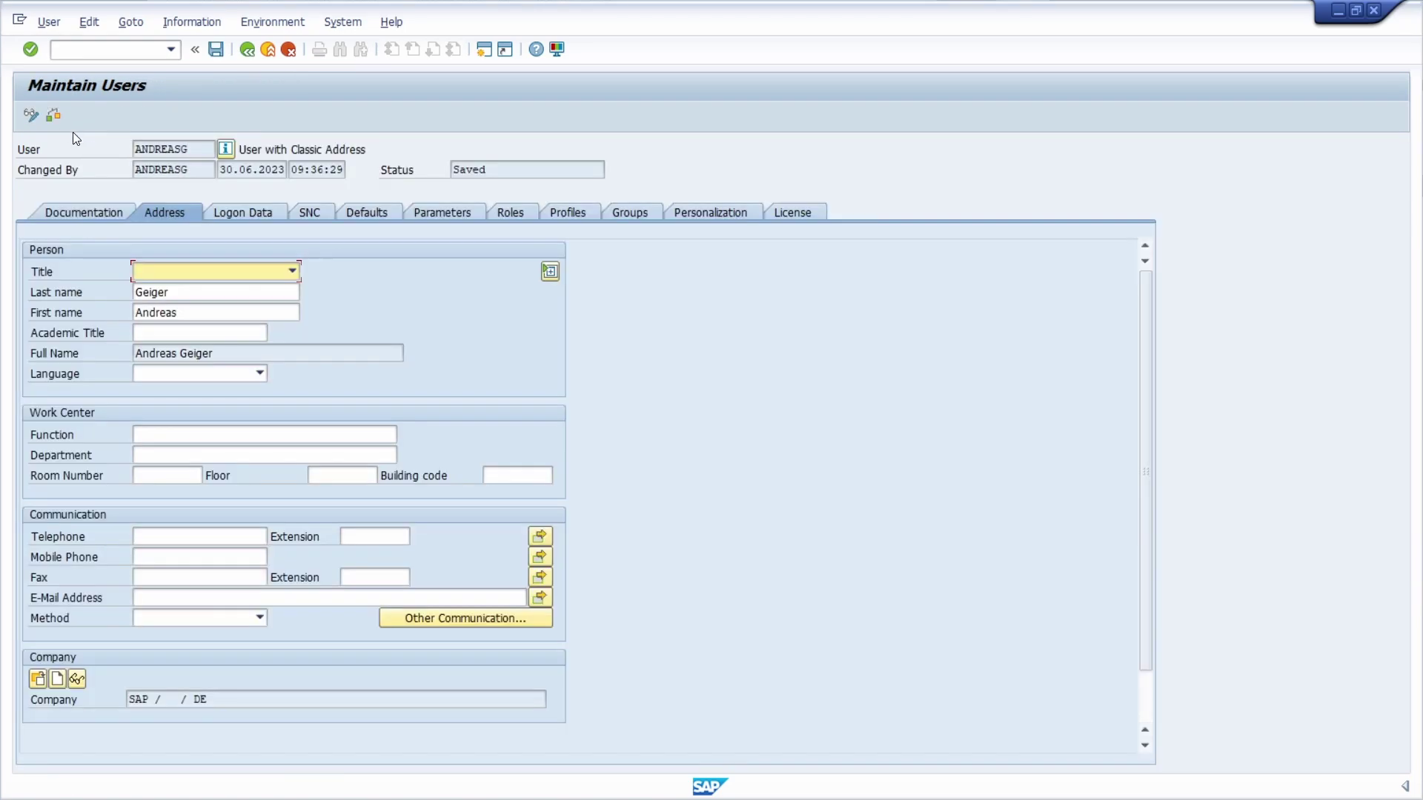
click(513, 213)
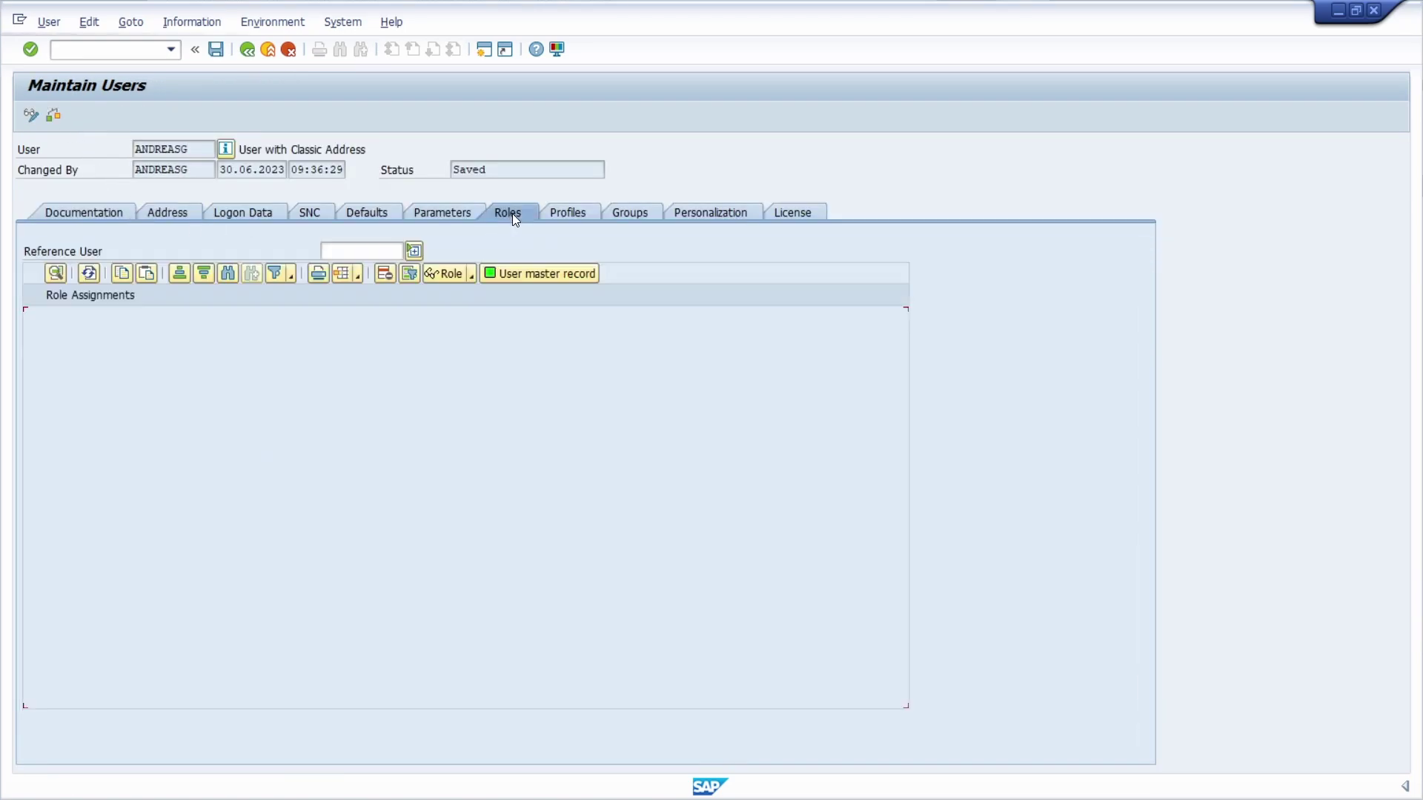
click(562, 214)
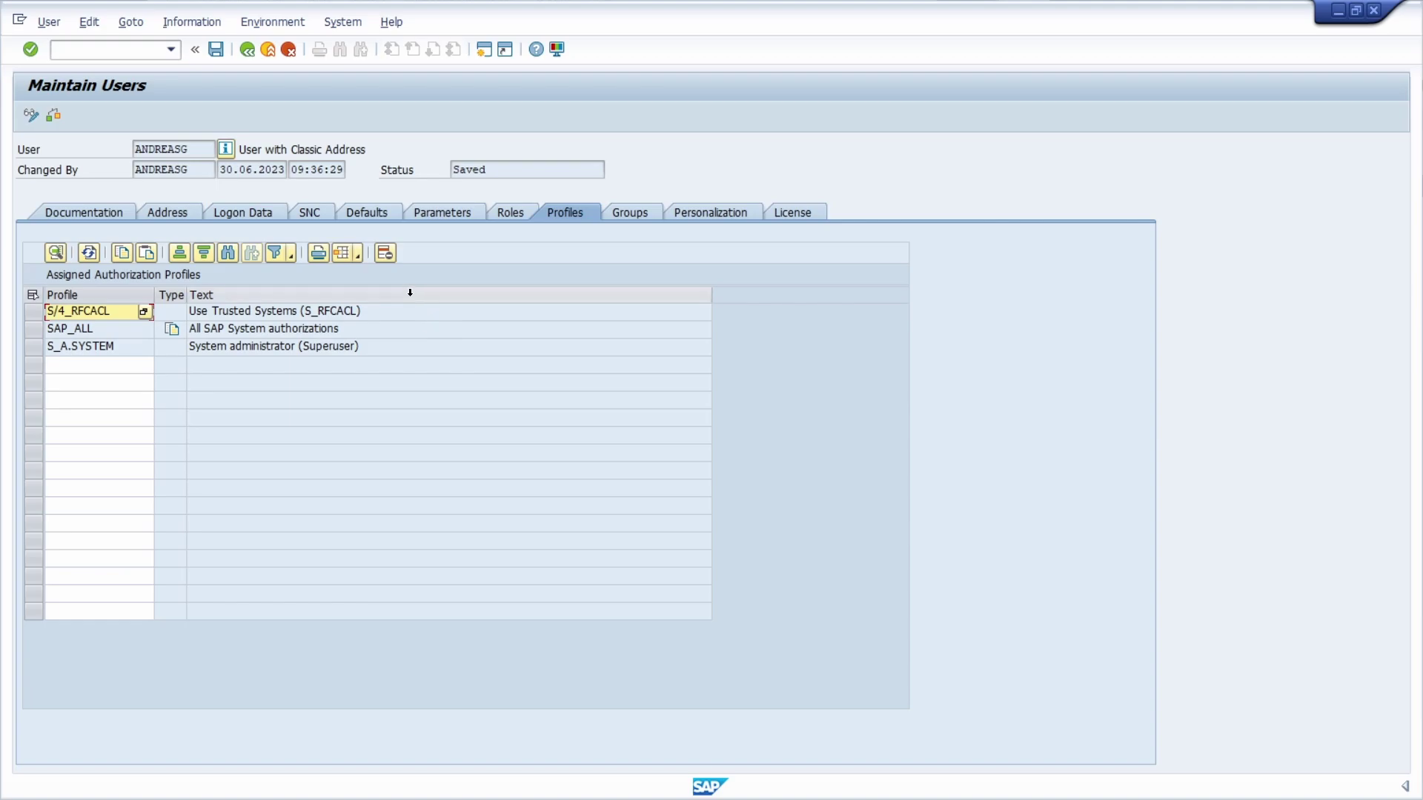
Step: Open transaction SU01D and show the same user's master record in display mode
double_click(199, 154)
click(112, 49)
text(/nsu01d)
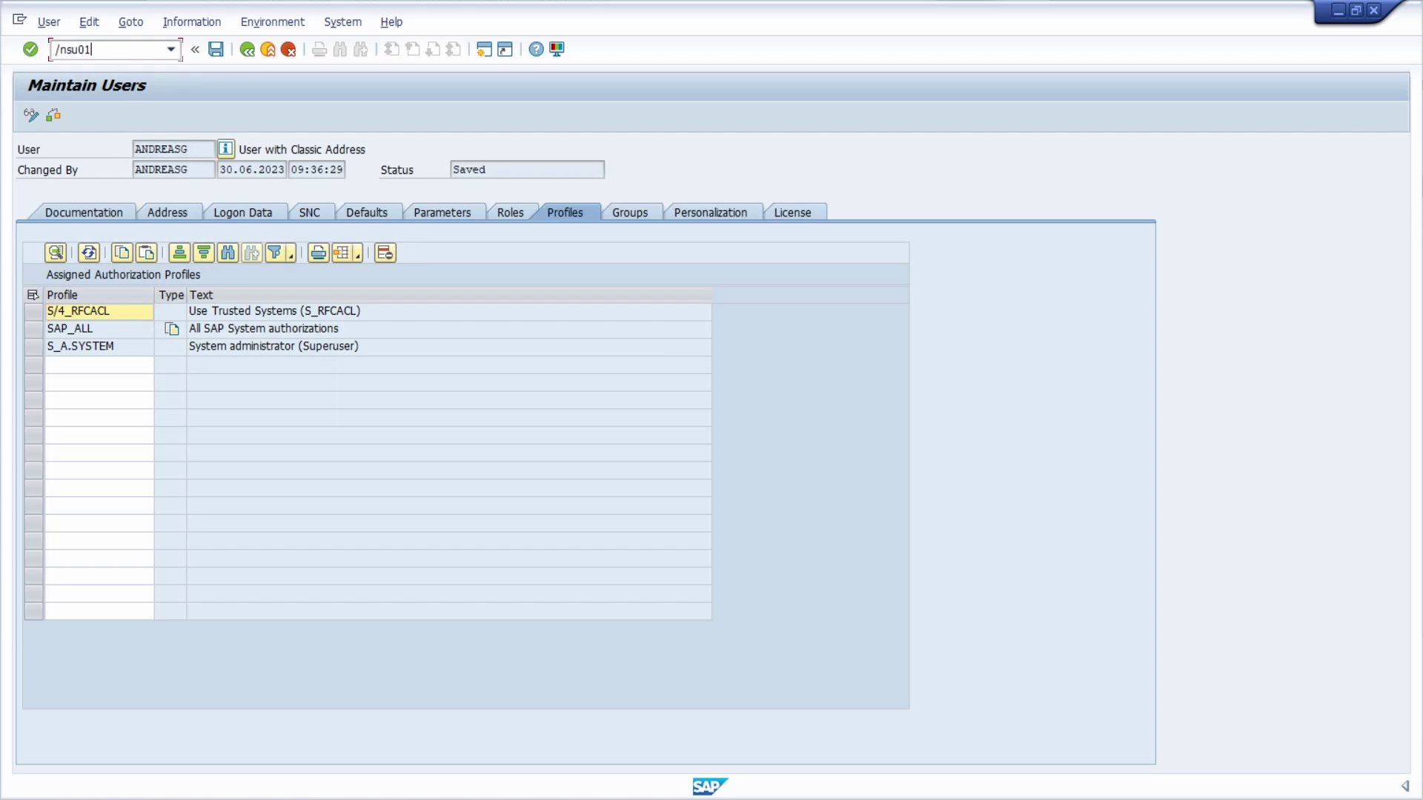
key(Return)
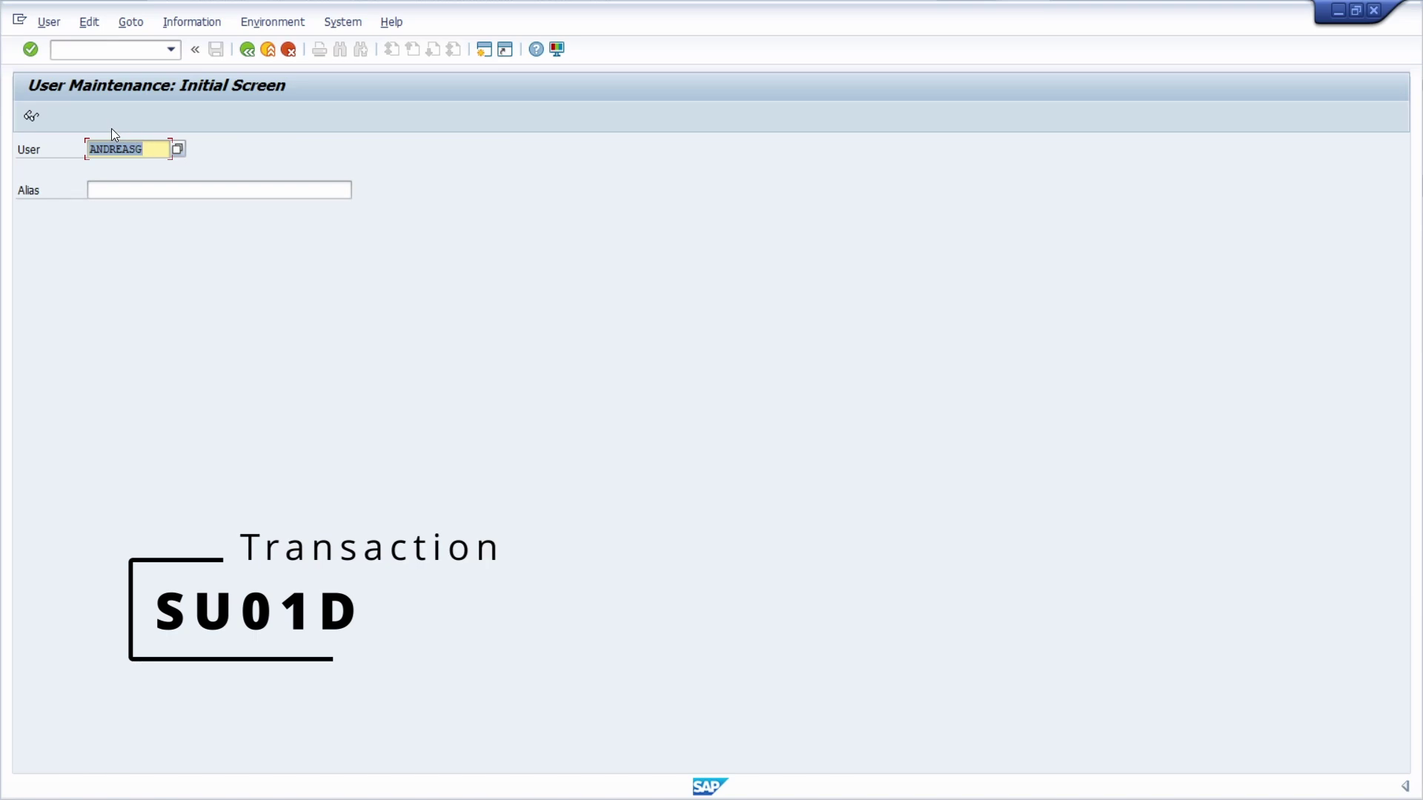
click(32, 116)
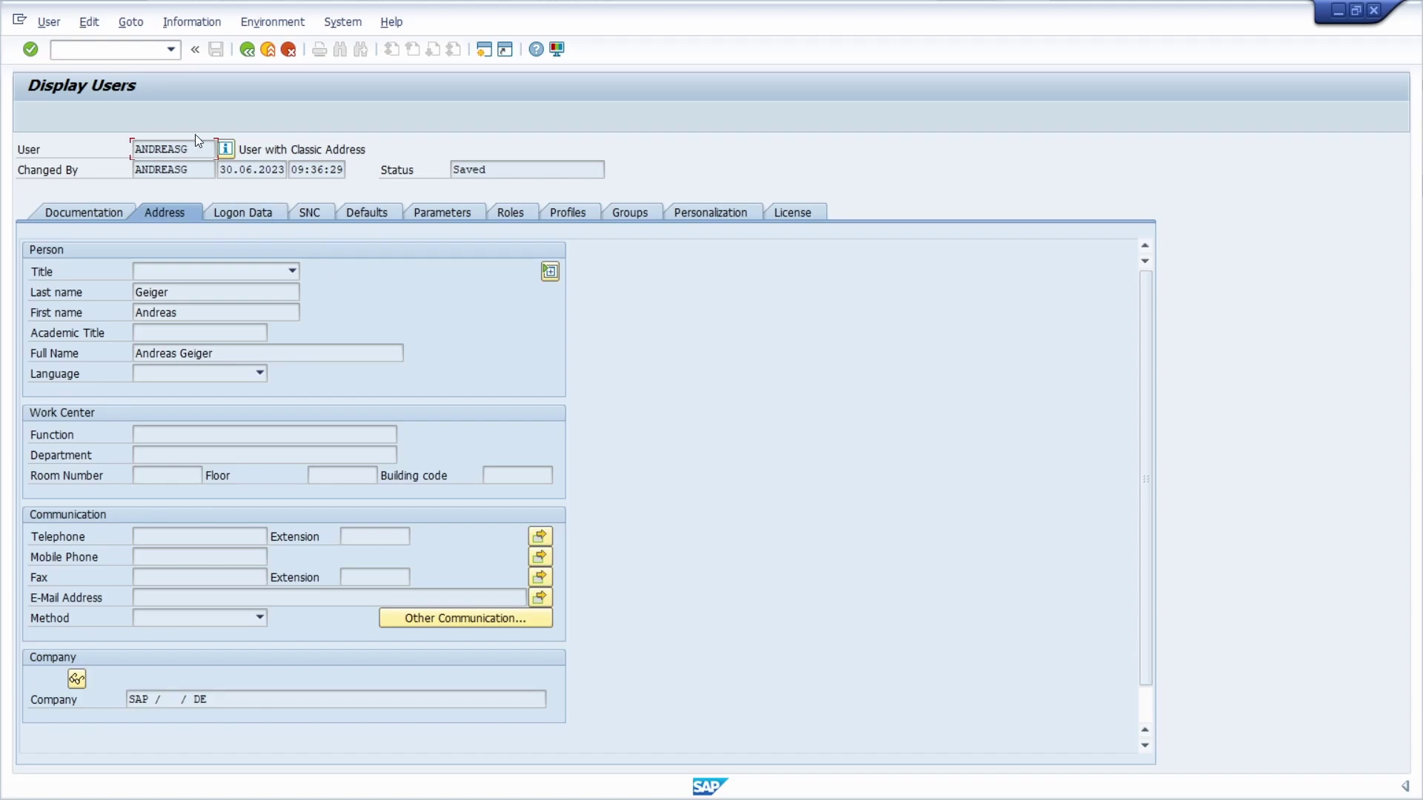
Step: Call up user mass changes with /nsu10, followed by manual authorization profile editing with /nsu02
click(106, 53)
text(/nsu10)
key(Return)
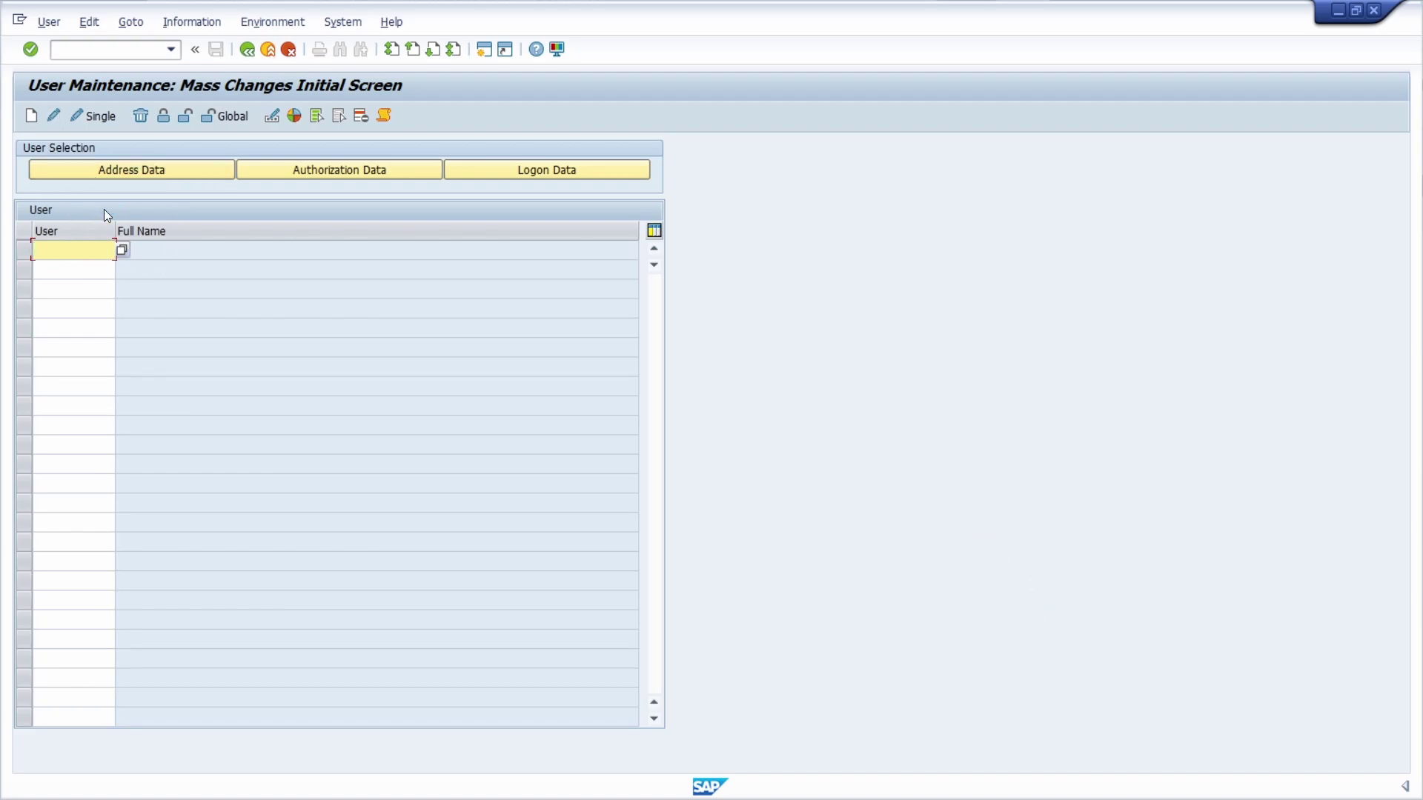
click(102, 50)
text(/nsu02)
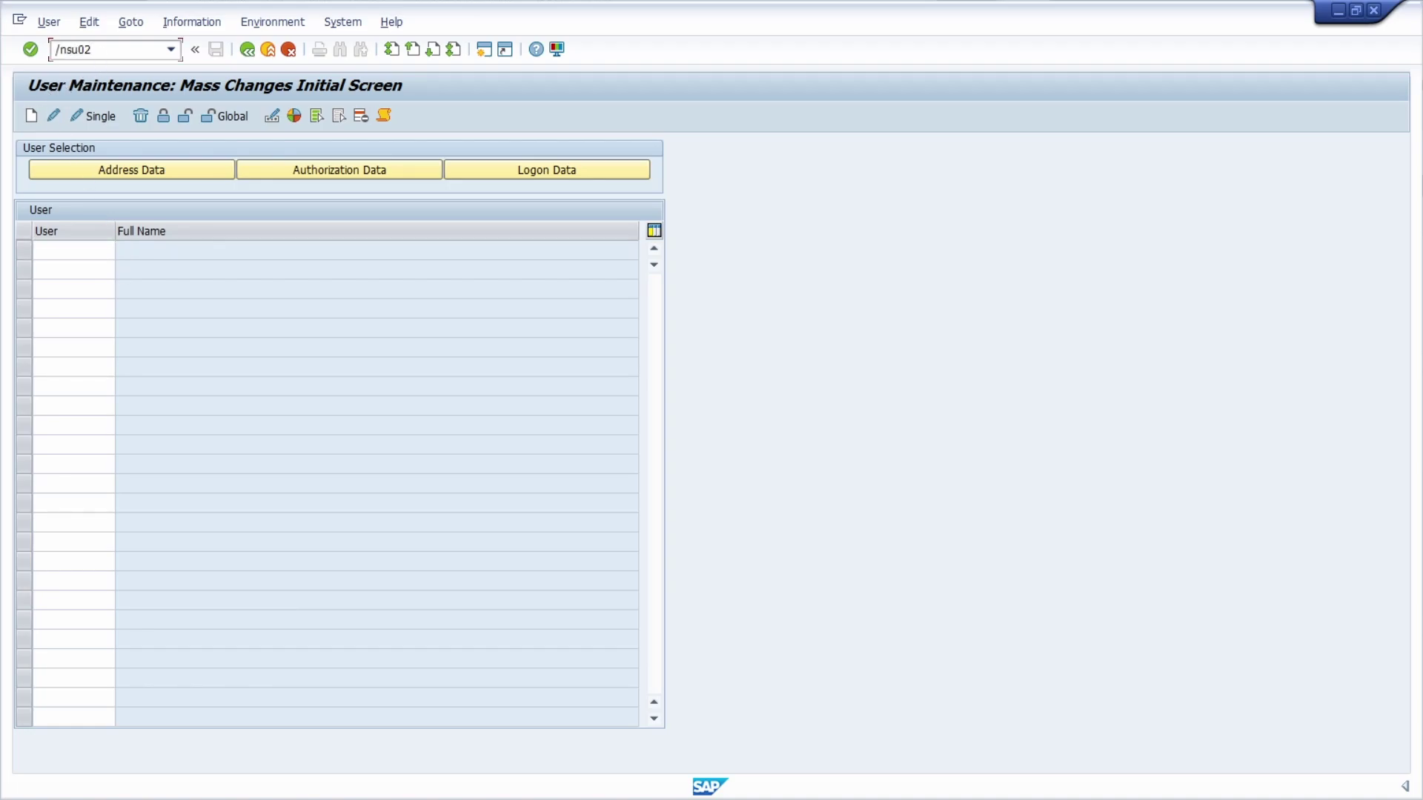
key(Return)
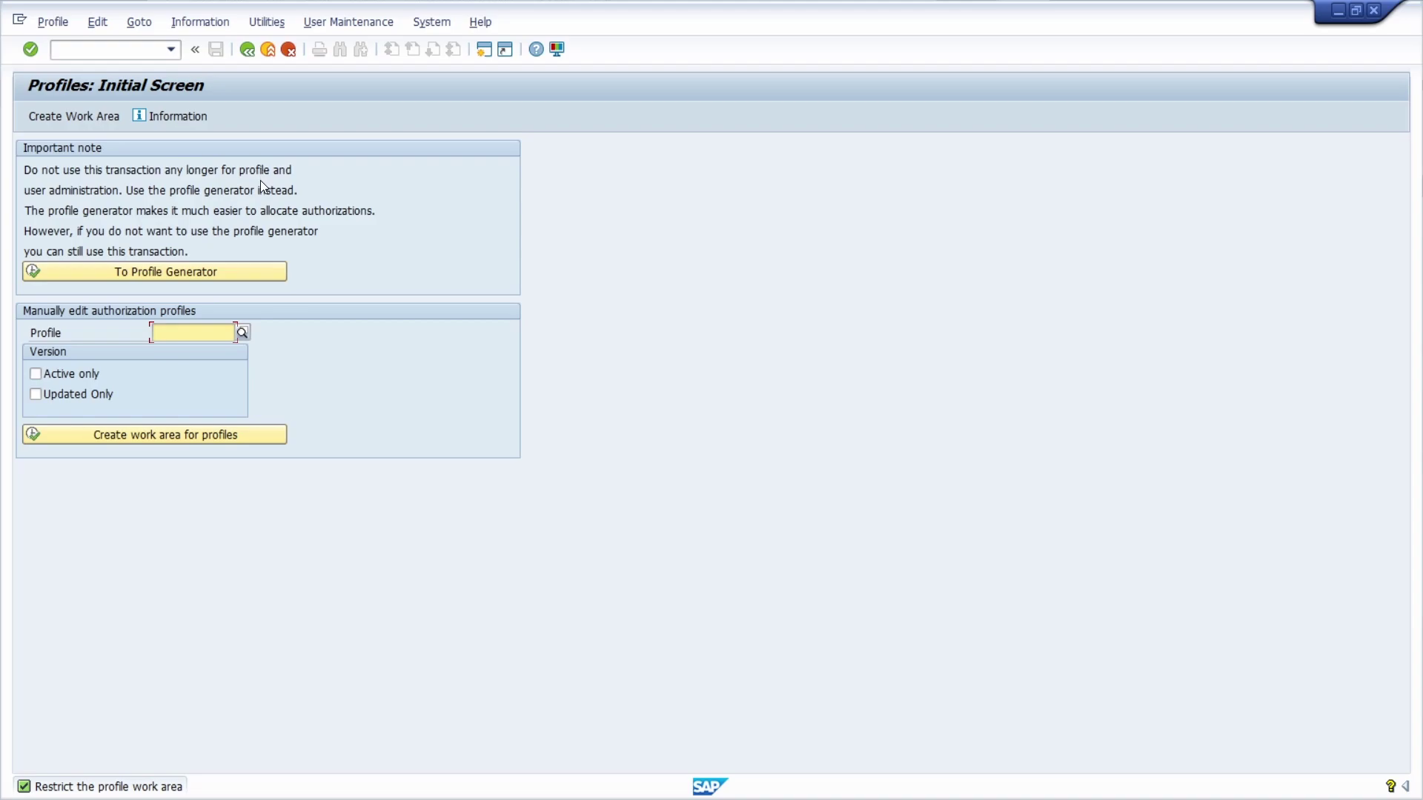
Step: Call up the editing of authorizations and profiles with /nsu03, followed by the user information system with /nsuim
click(114, 50)
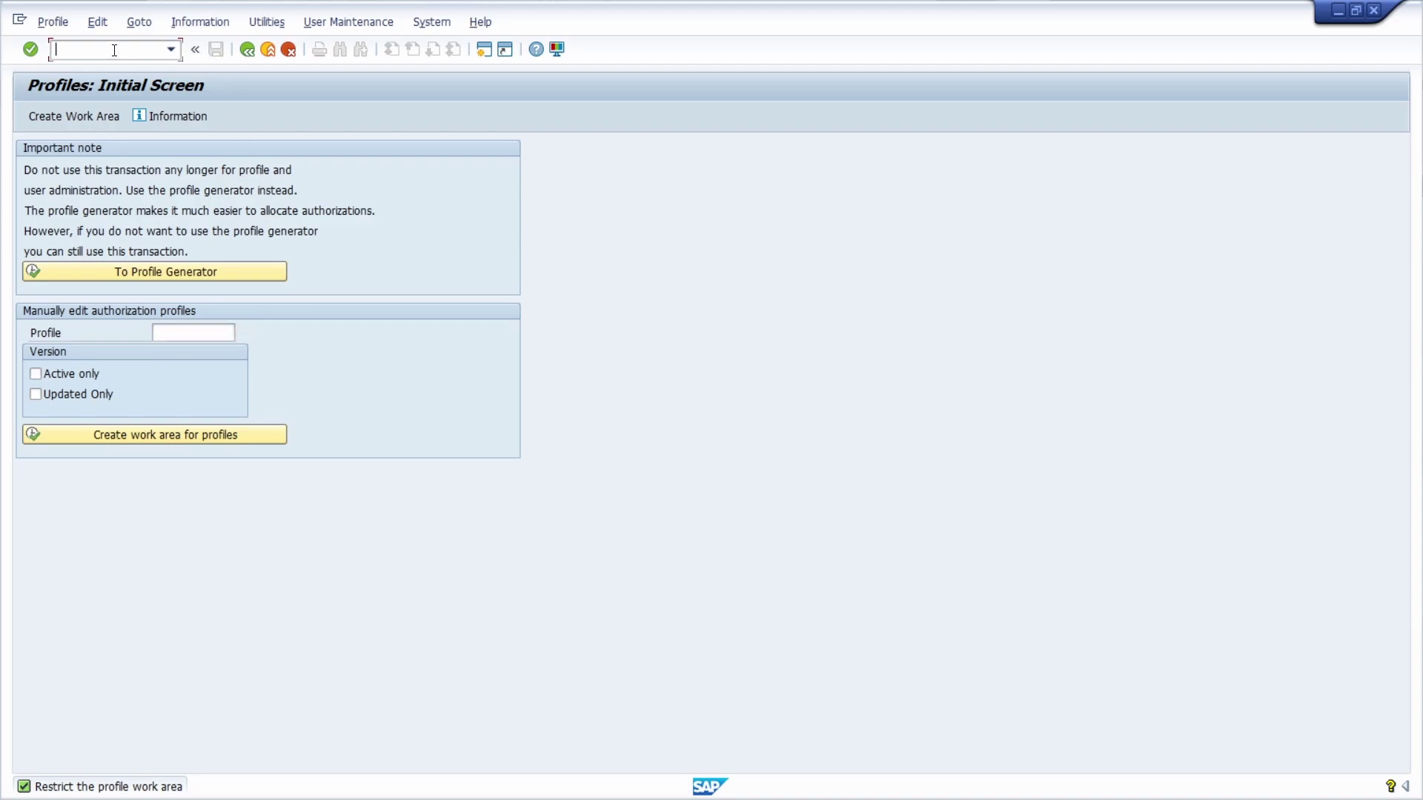
text(/nsu03)
key(Return)
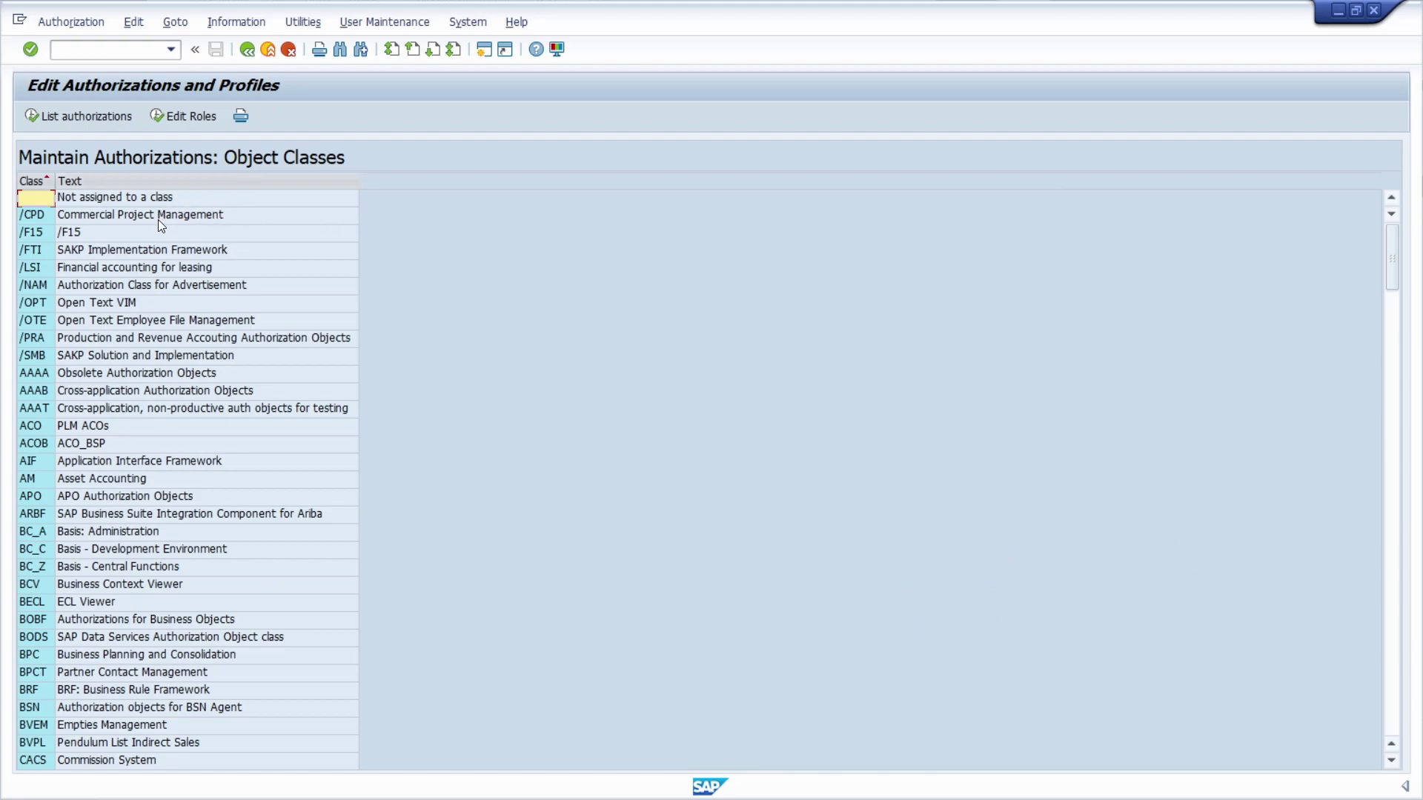
text(/nsuim)
key(Return)
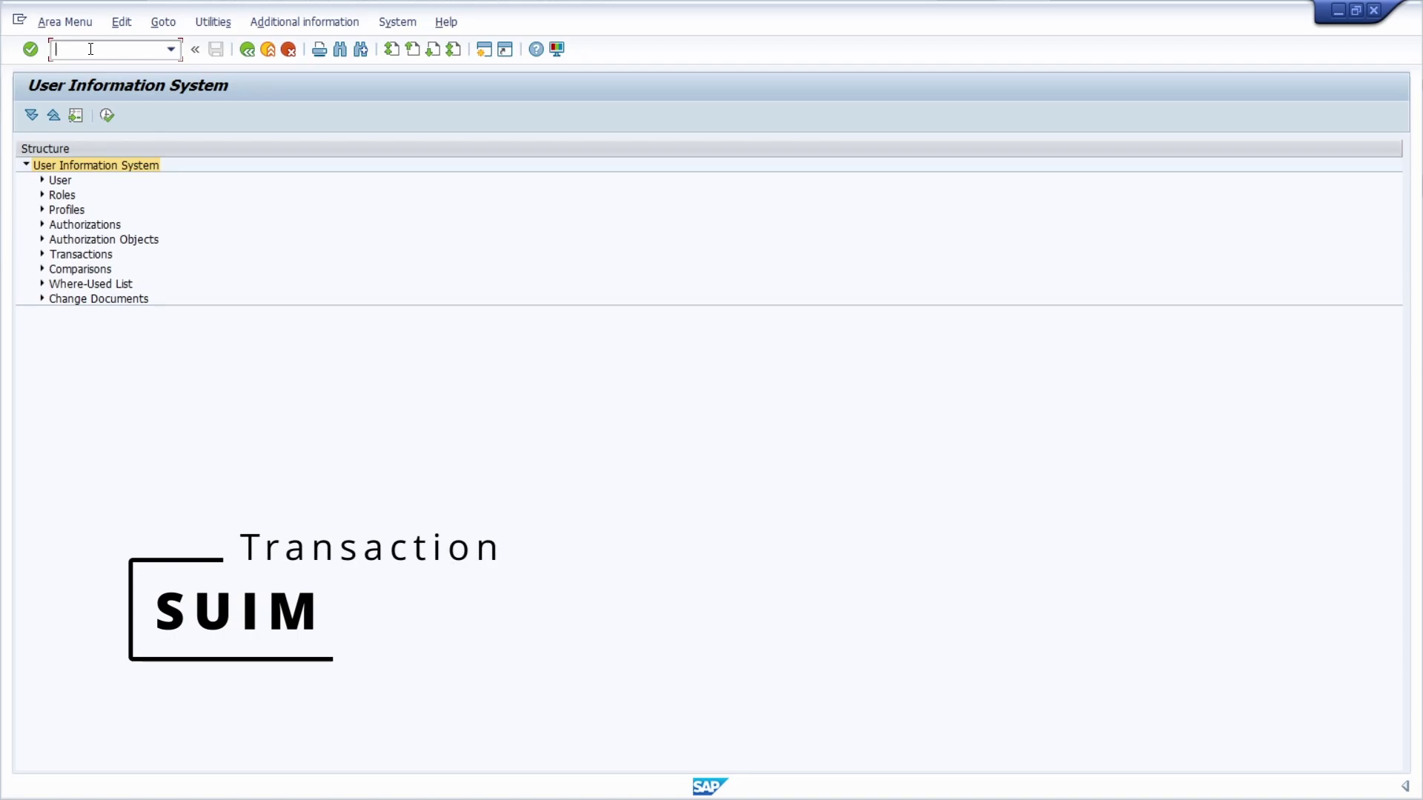
Step: Expand the User, Roles, Profiles, Authorizations and Authorization Objects nodes of the User Information System to view their reports
click(42, 181)
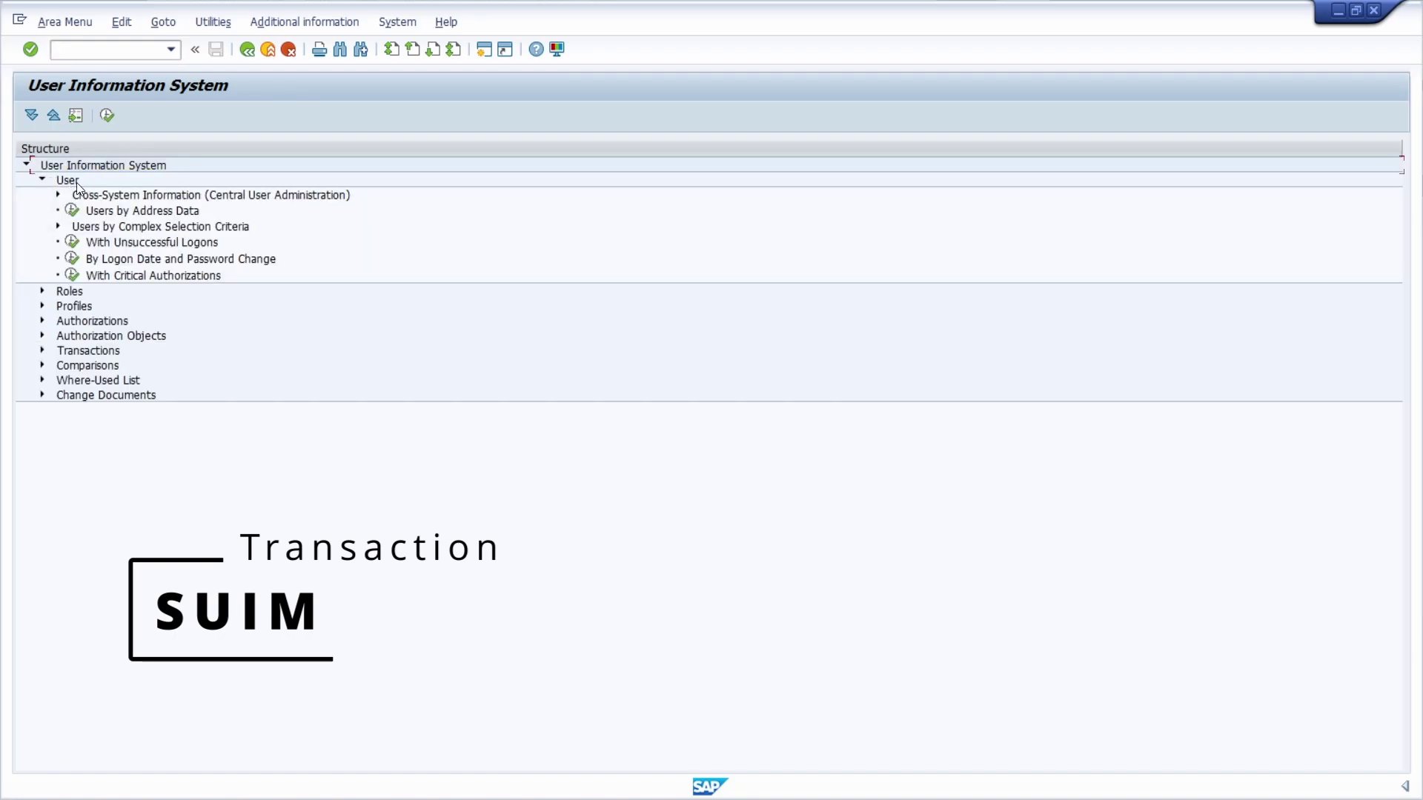
click(128, 276)
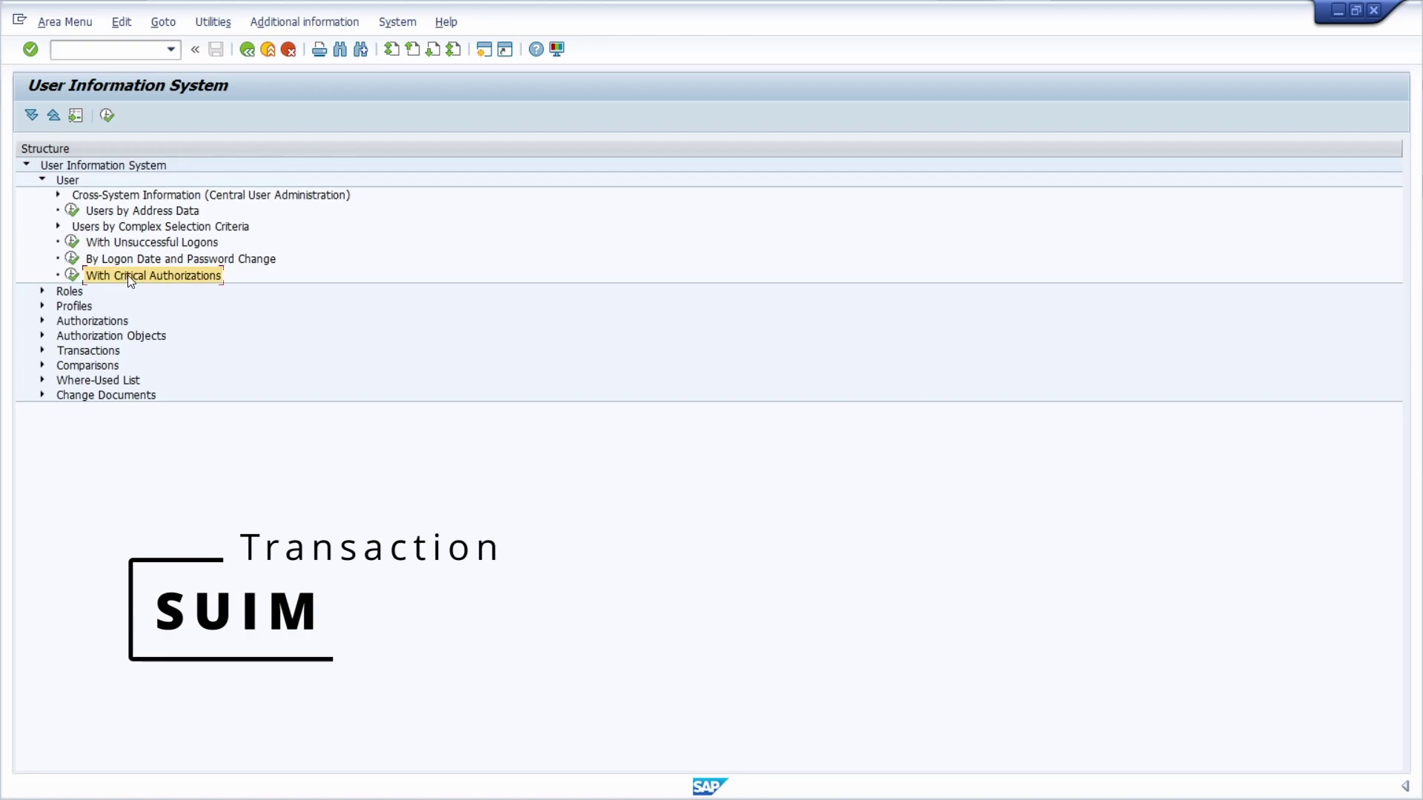
click(42, 291)
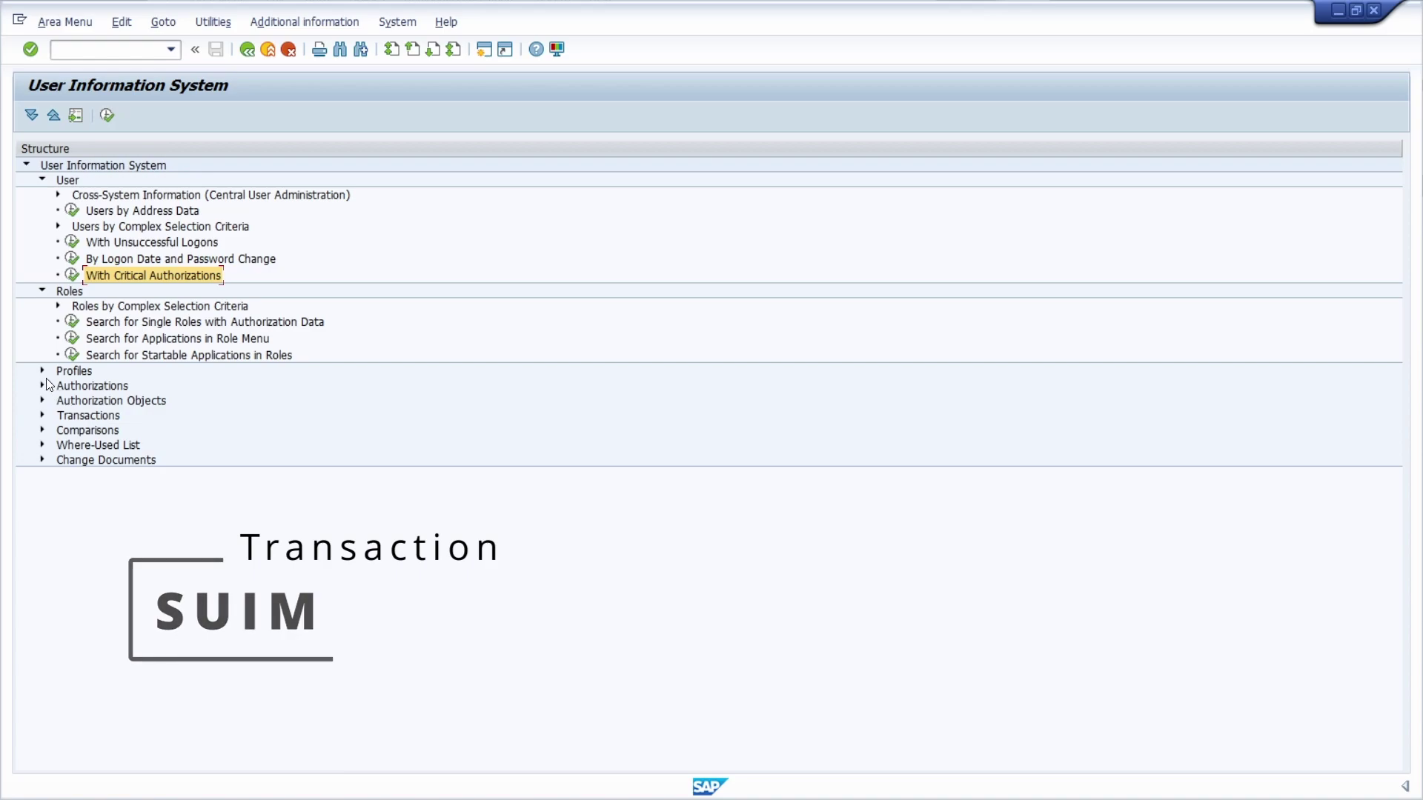
click(43, 372)
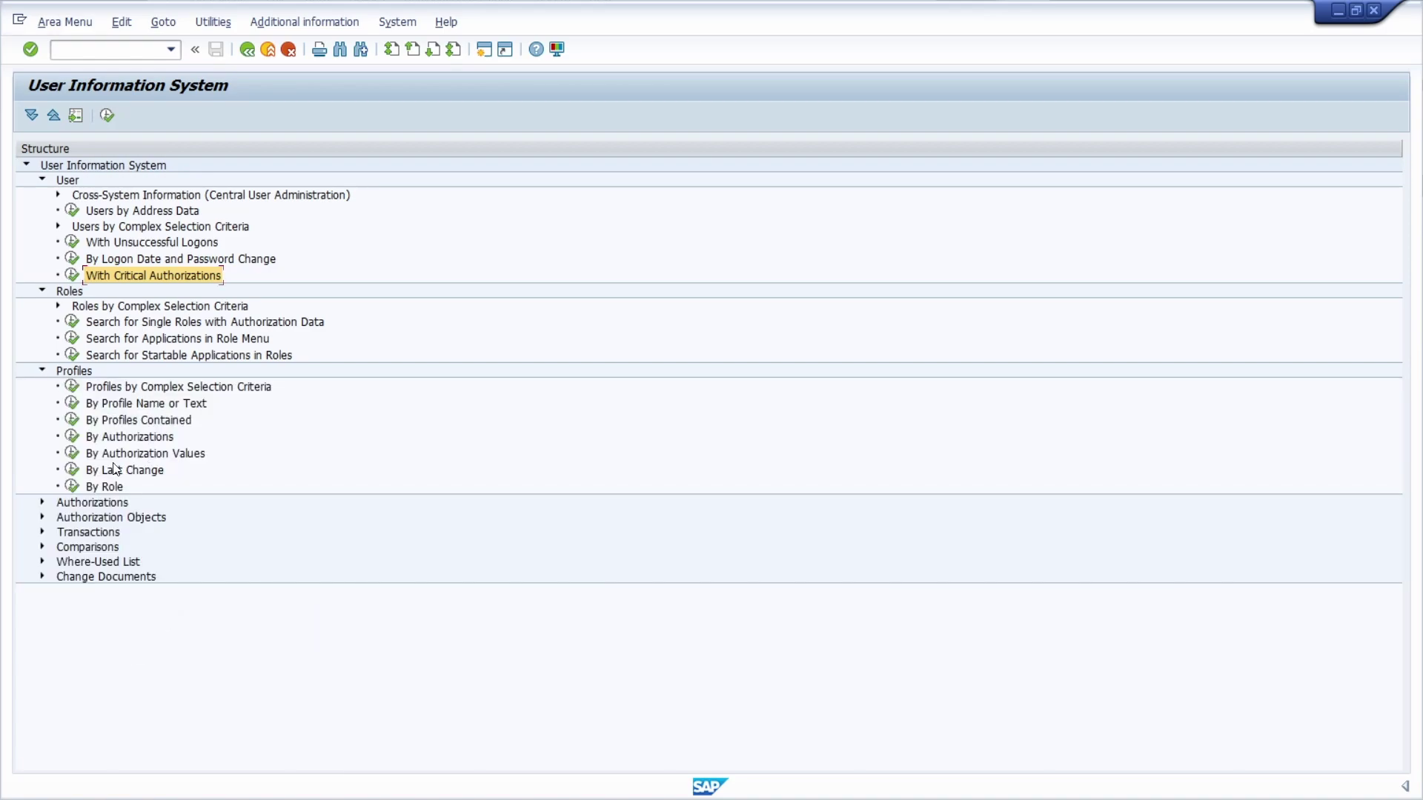
click(41, 504)
click(40, 584)
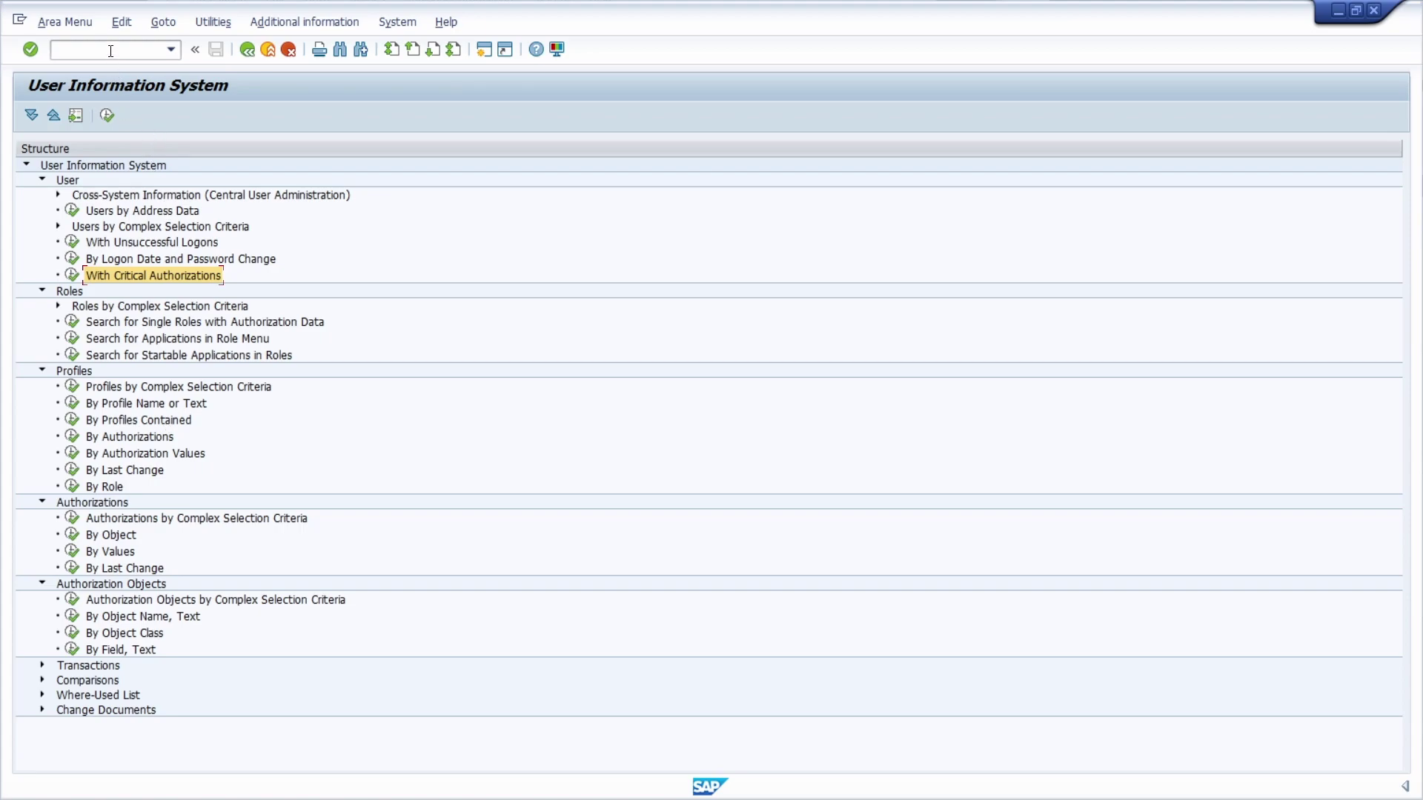
Step: Call up the user assignment comparison with /npfud, followed by the system trace with /nst01
text(/npfud)
key(Return)
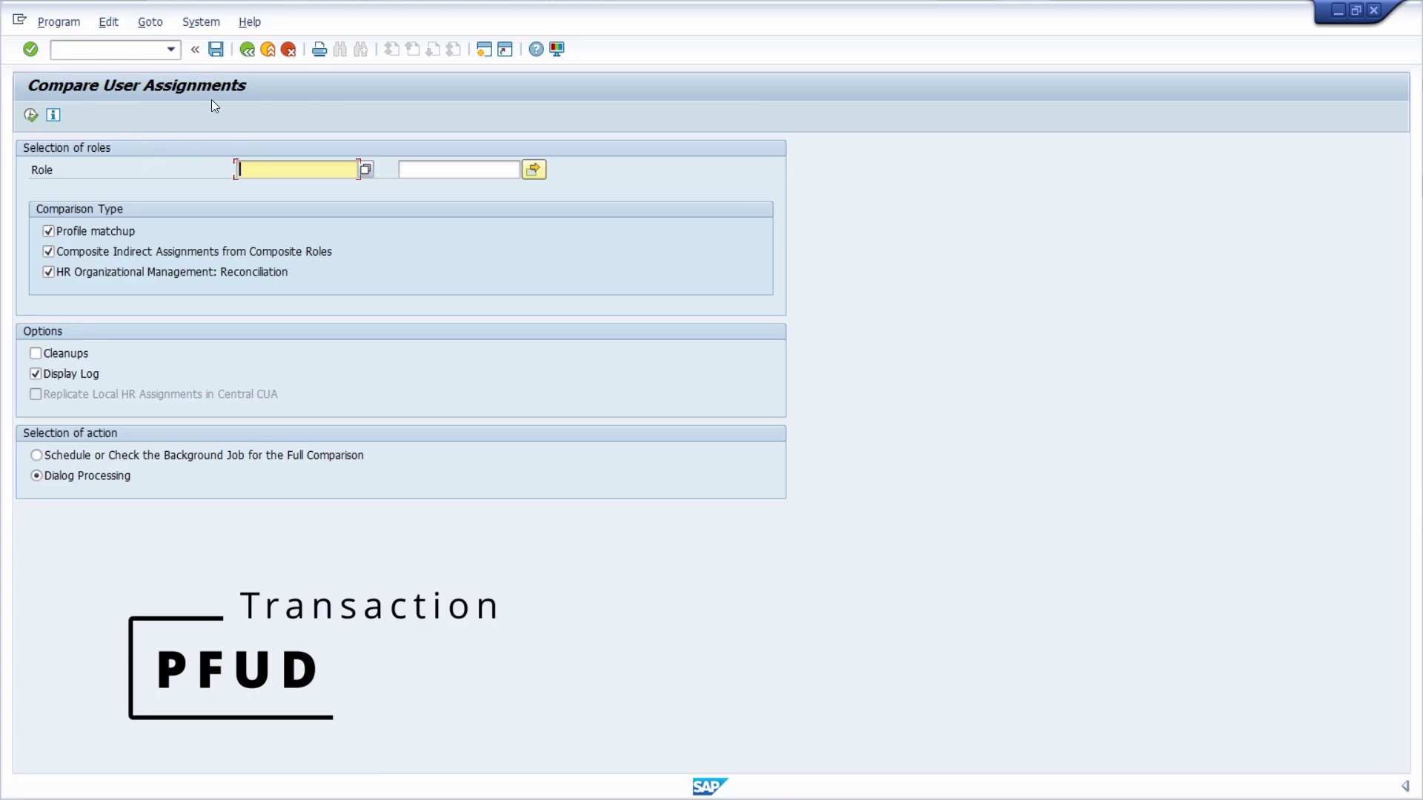
click(114, 50)
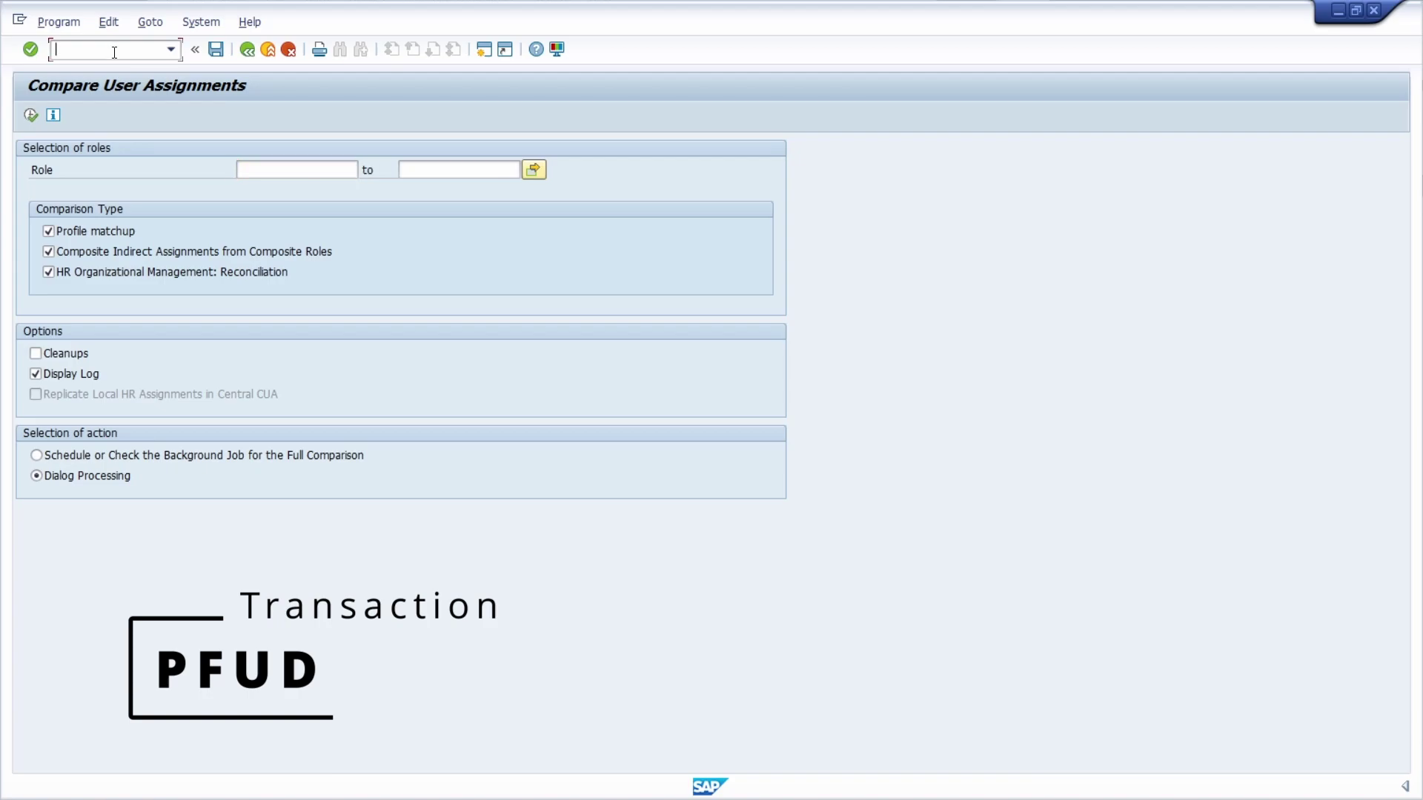
text(/nst01)
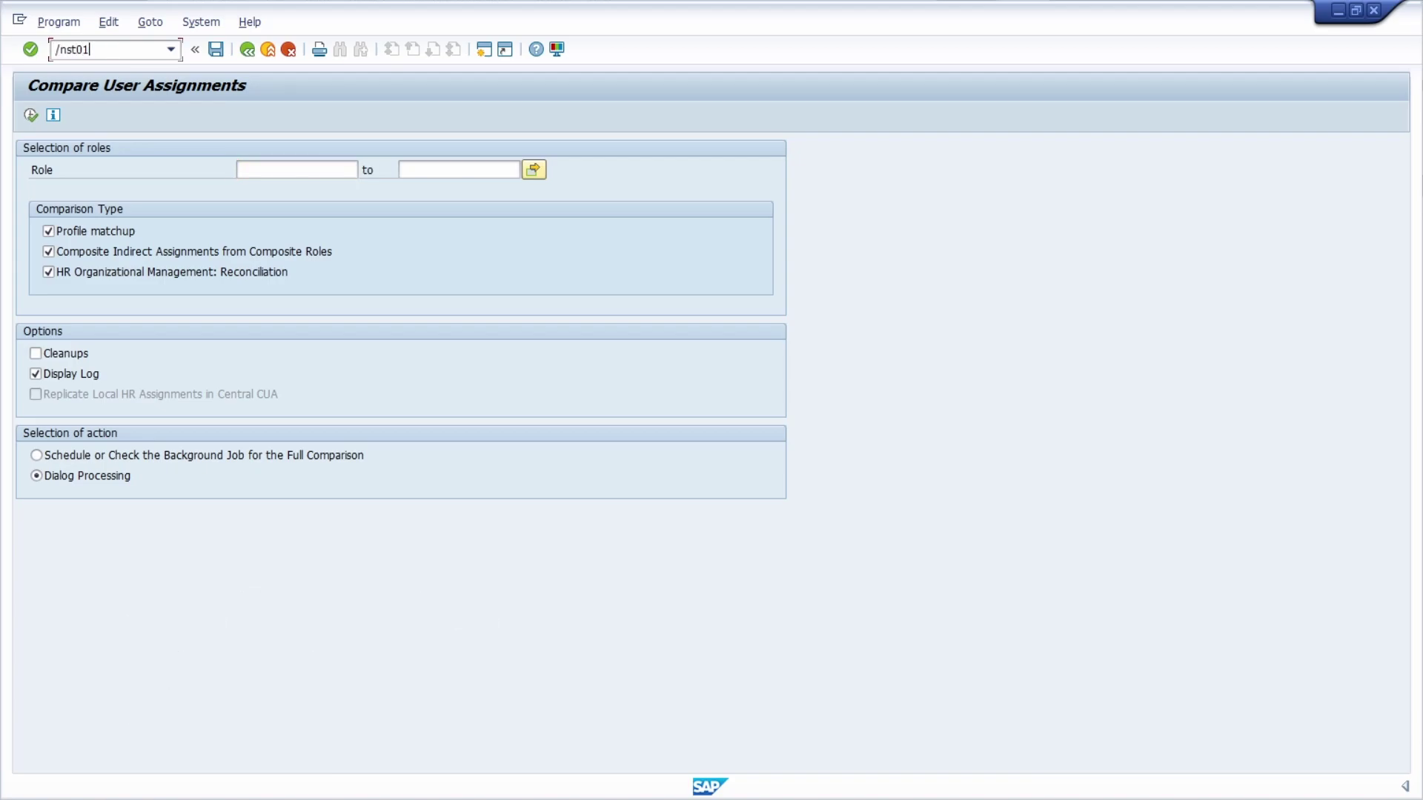
key(Return)
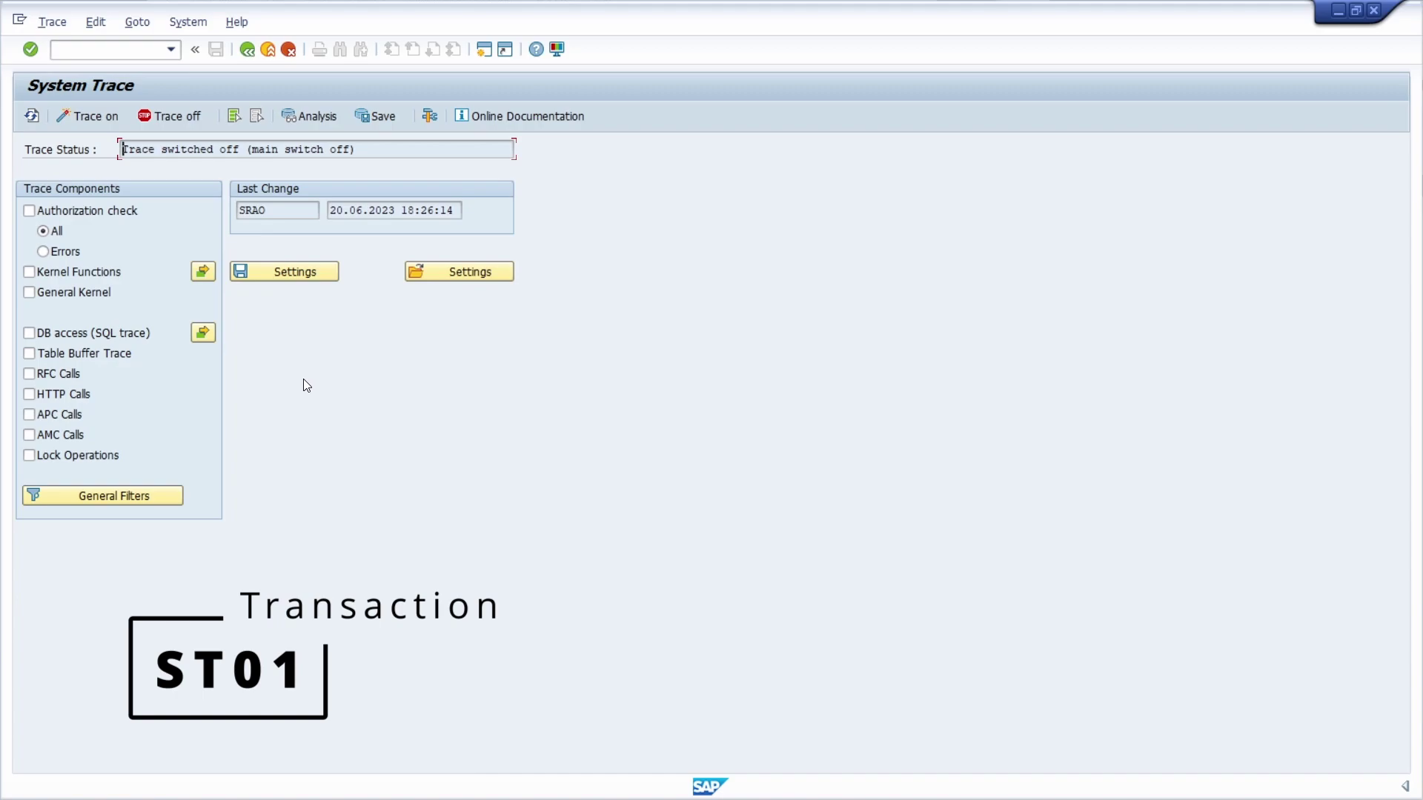
Step: Display the user's authorization check data with /nsu53, followed by the user's authorization buffer with /nsu56
click(105, 49)
text(/nsu)
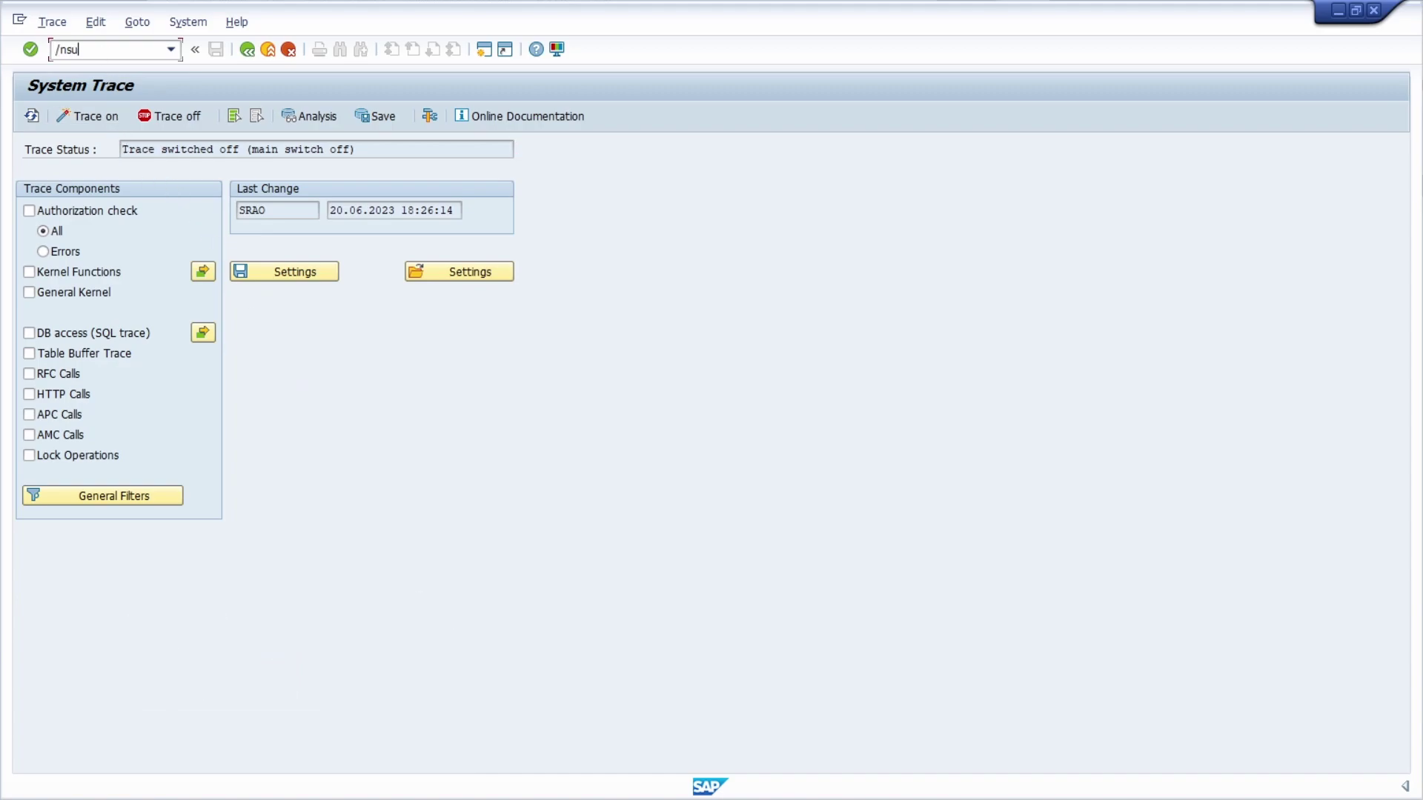
text(53)
key(Return)
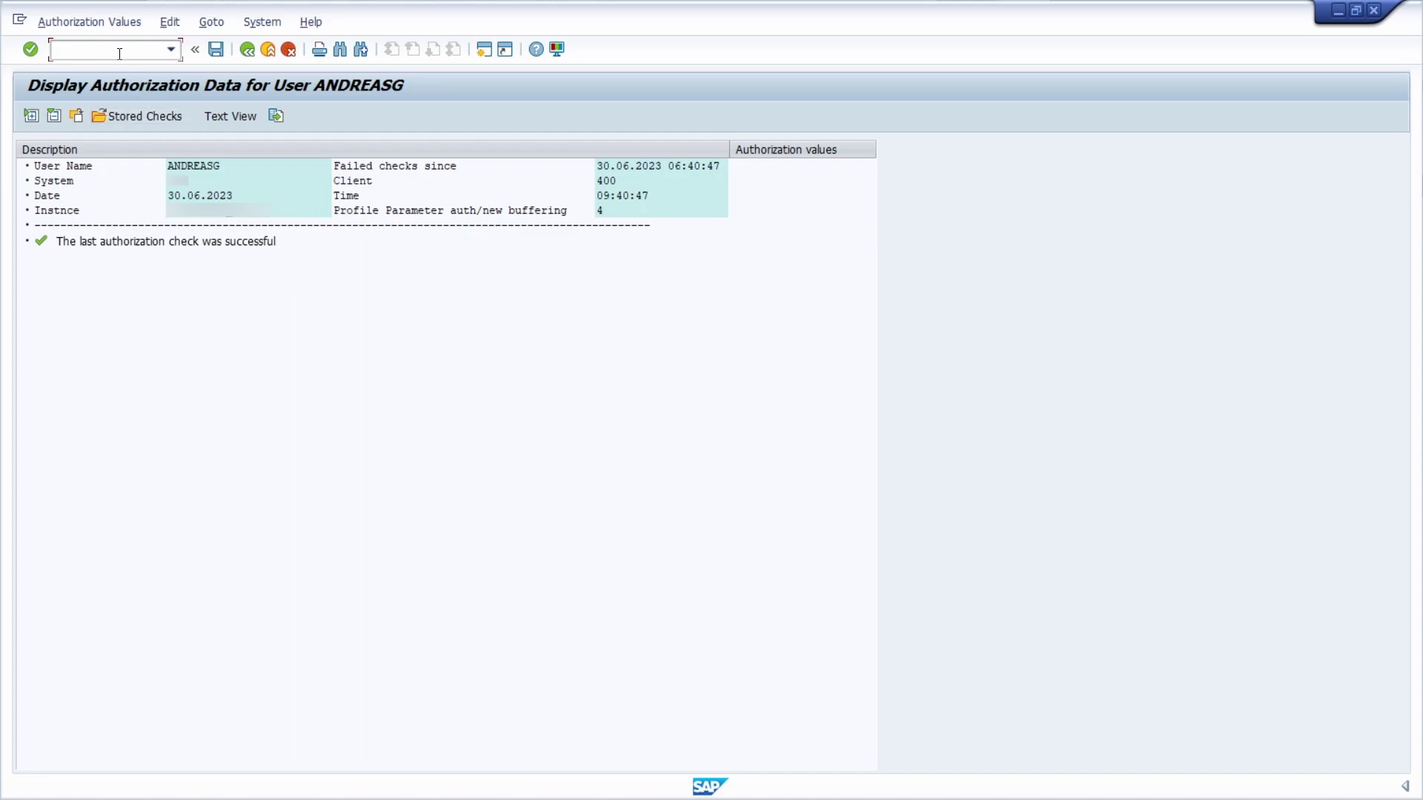
text(/nsu56)
key(Return)
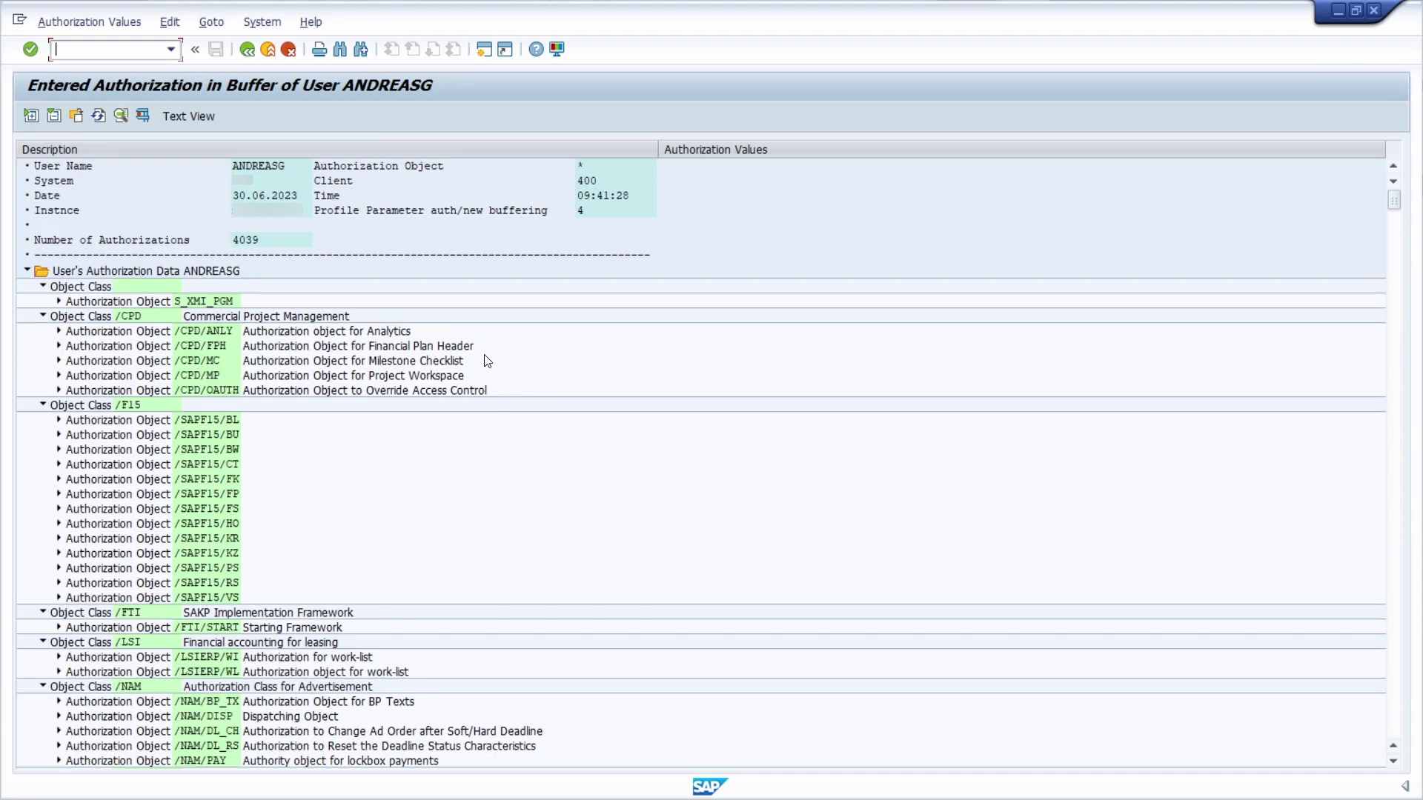
Step: Call up table view maintenance with /nsm30 and acknowledge the information dialog
text(/n)
text(sm30)
key(Return)
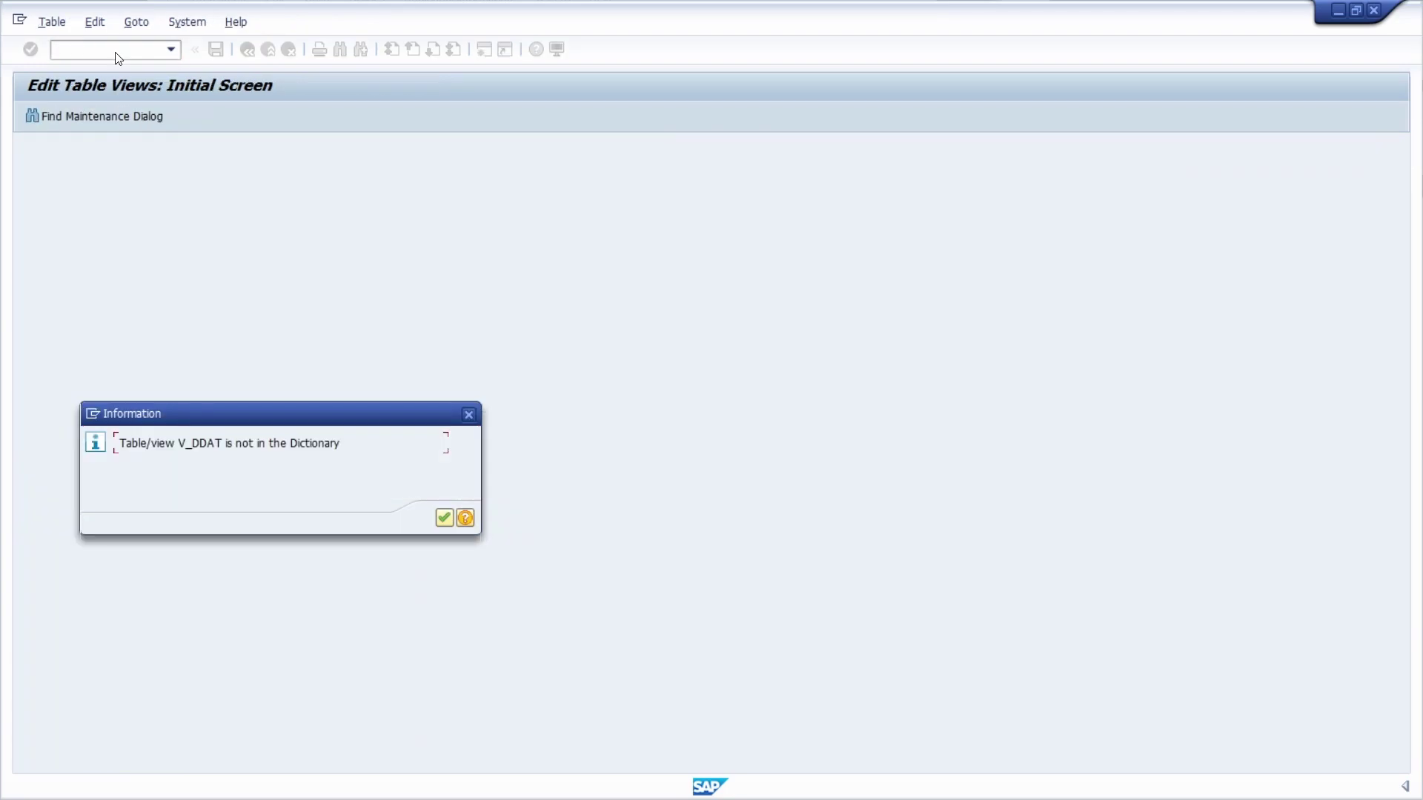
click(444, 518)
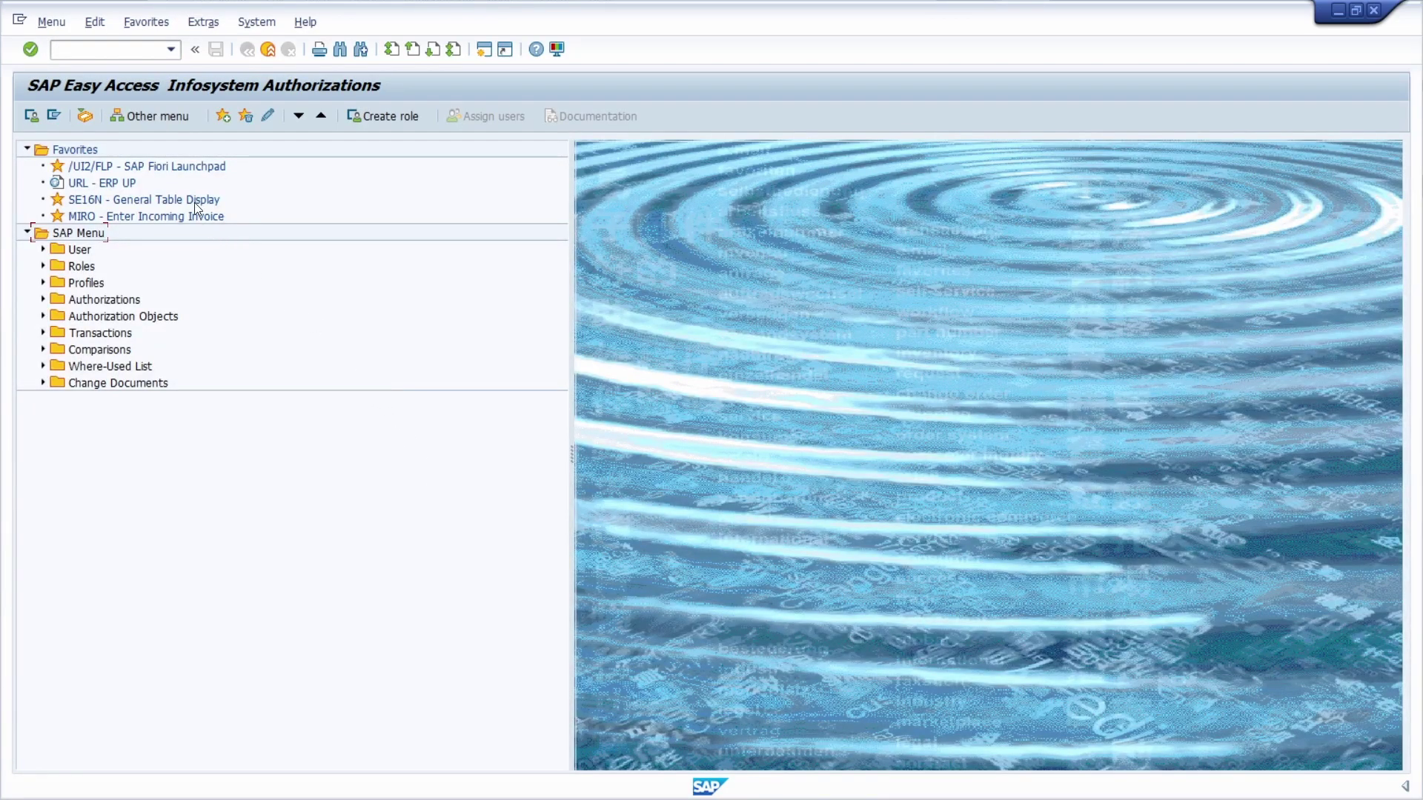
Step: Call up table maintenance dialog generation with /nse54, followed by transaction SU24 with /nsu24
click(59, 49)
text(/nse54)
key(Return)
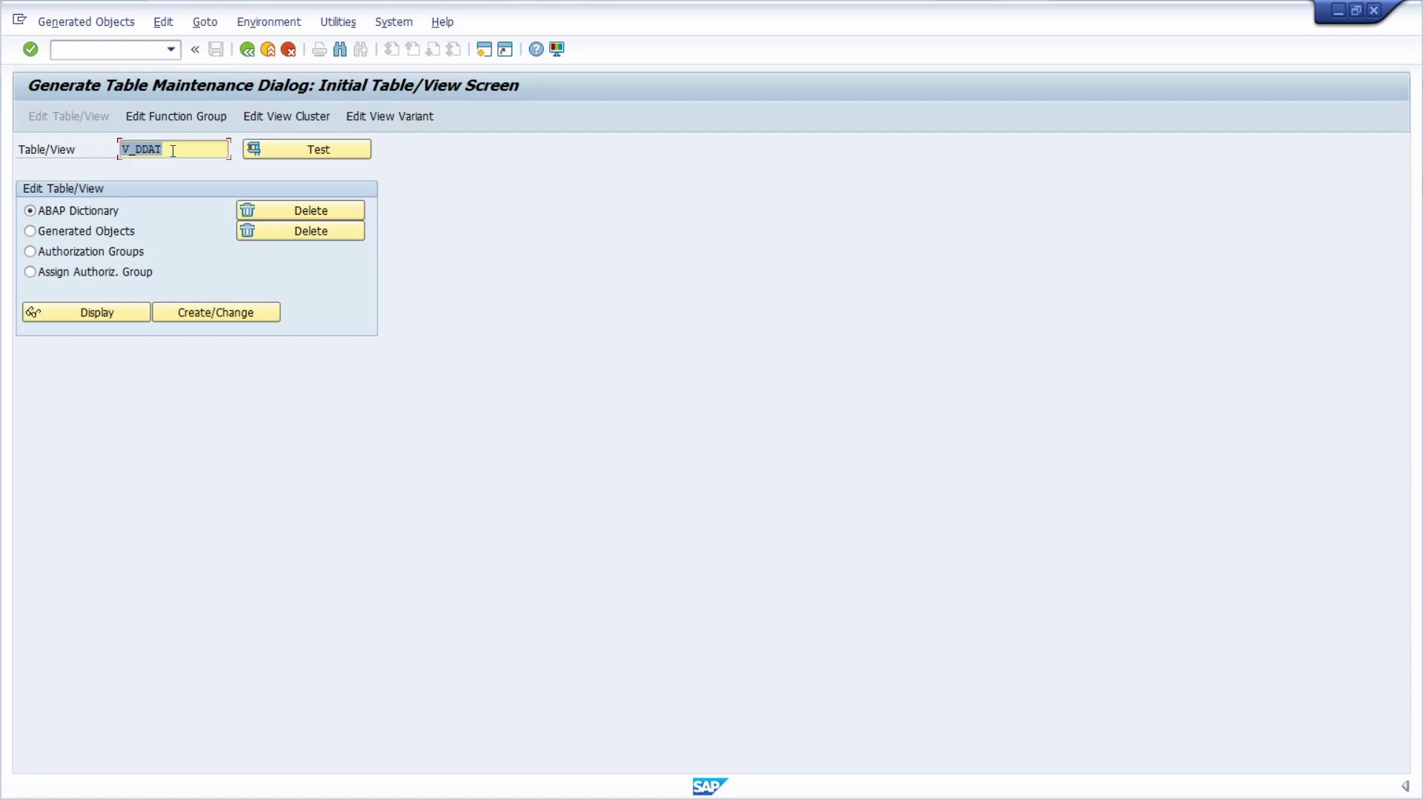
key(ctrl+slash)
text(/nsu)
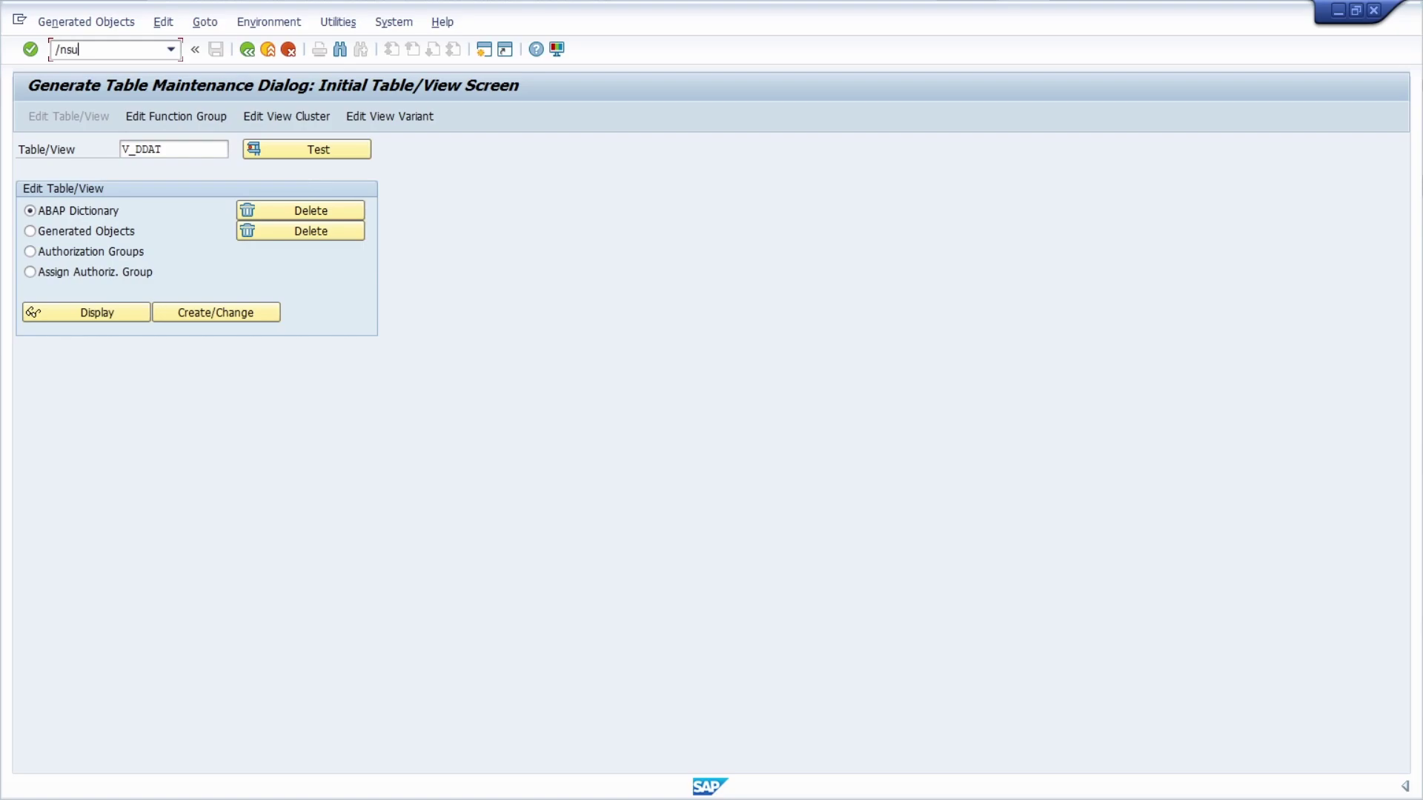
text(24)
key(Return)
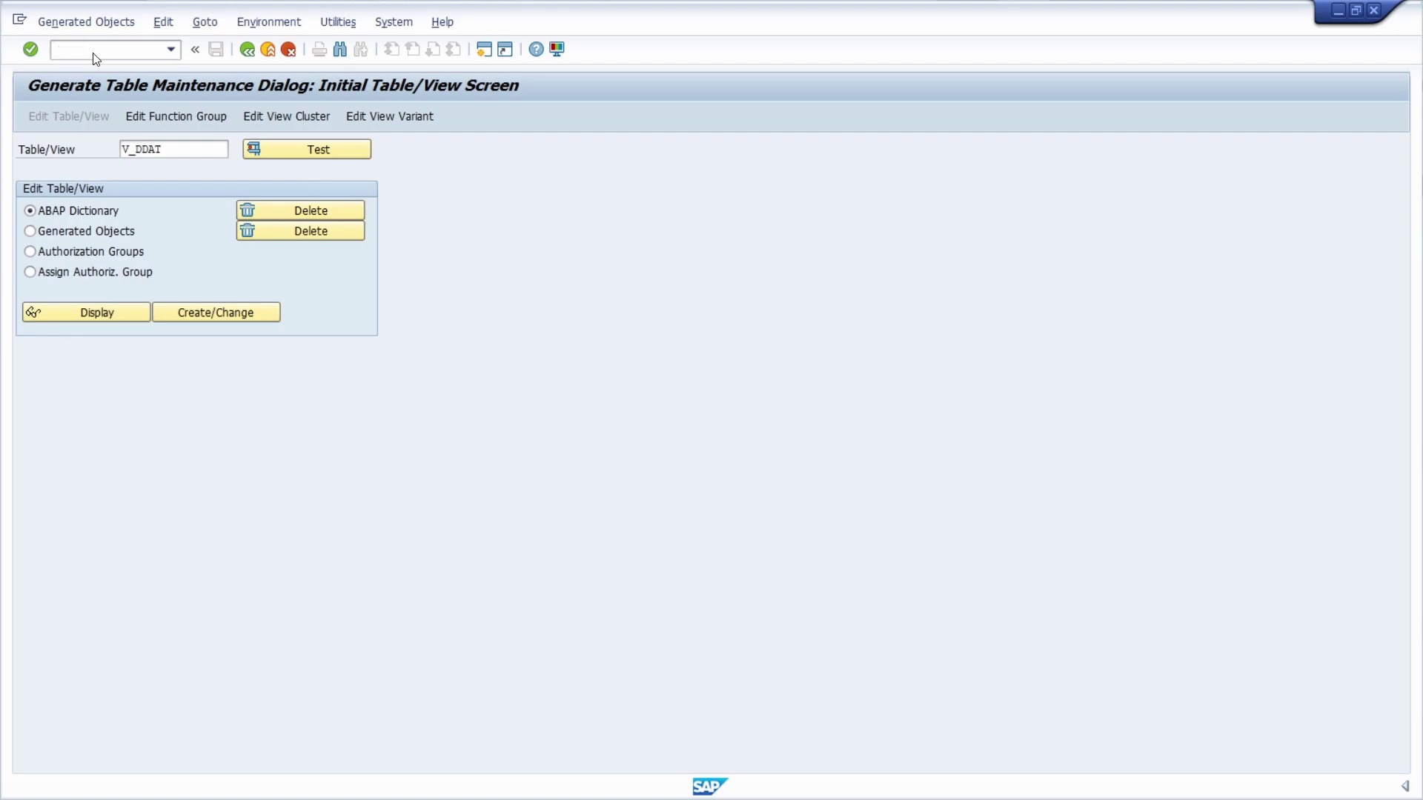
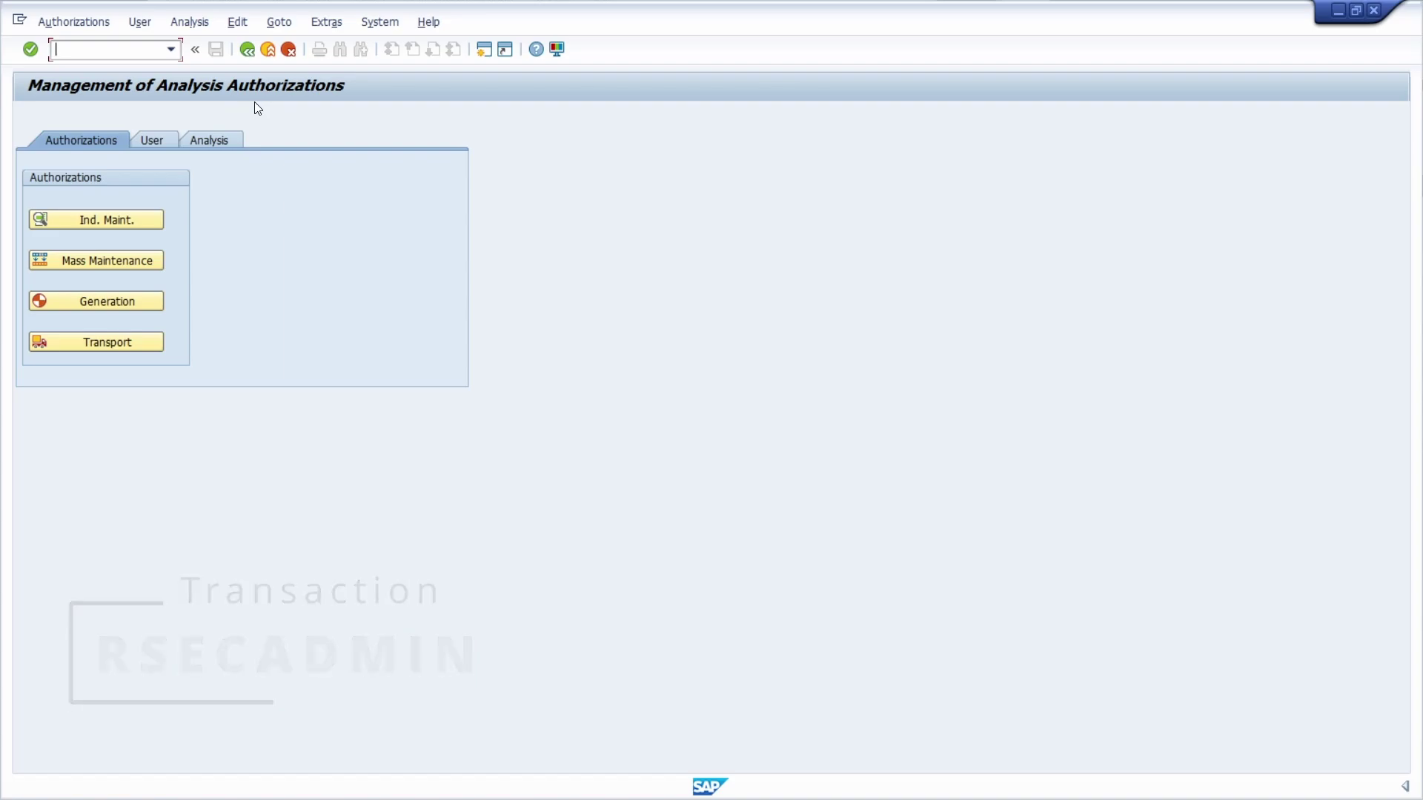
Step: View the User and Analysis functions of Management of Analysis Authorizations and return to the Authorizations functions
click(155, 142)
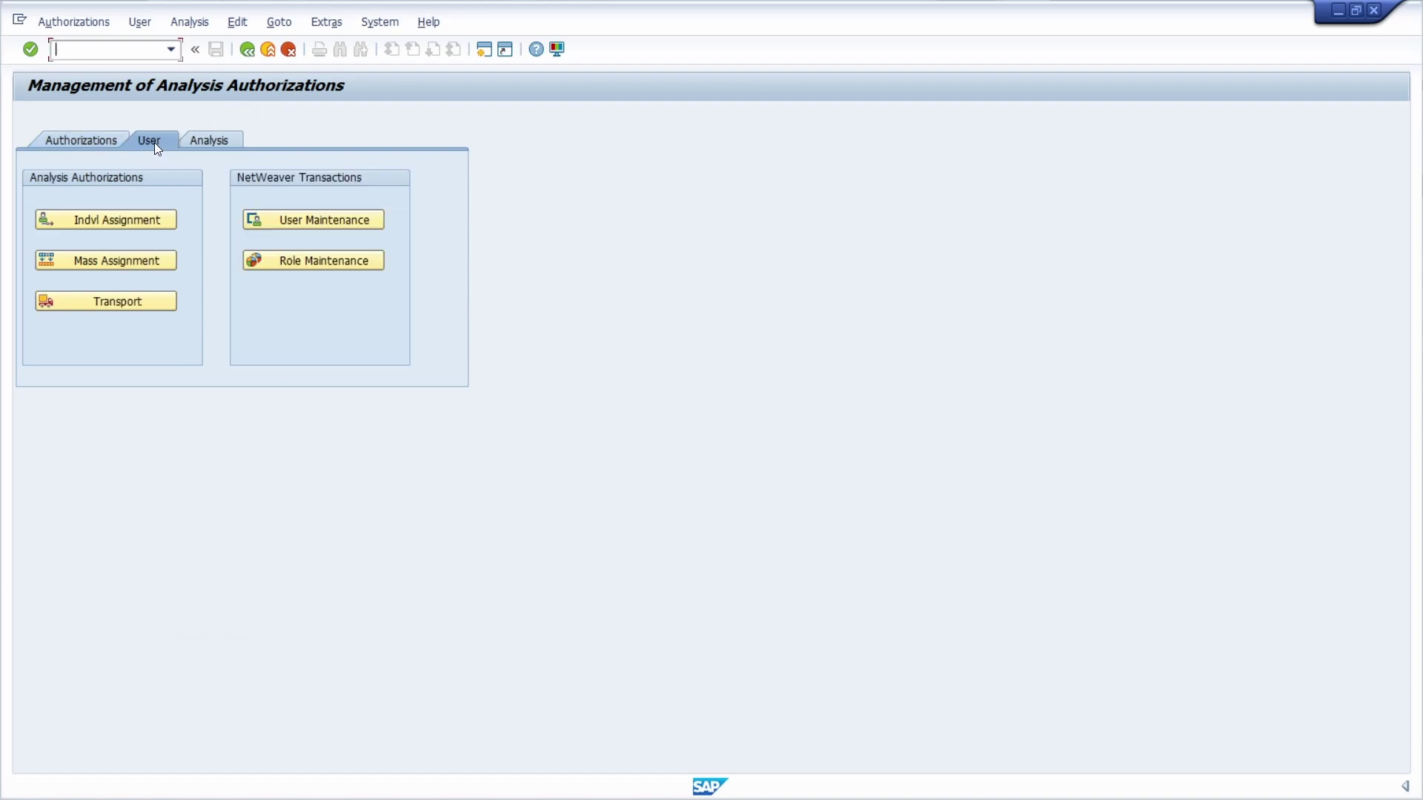
click(201, 146)
click(98, 141)
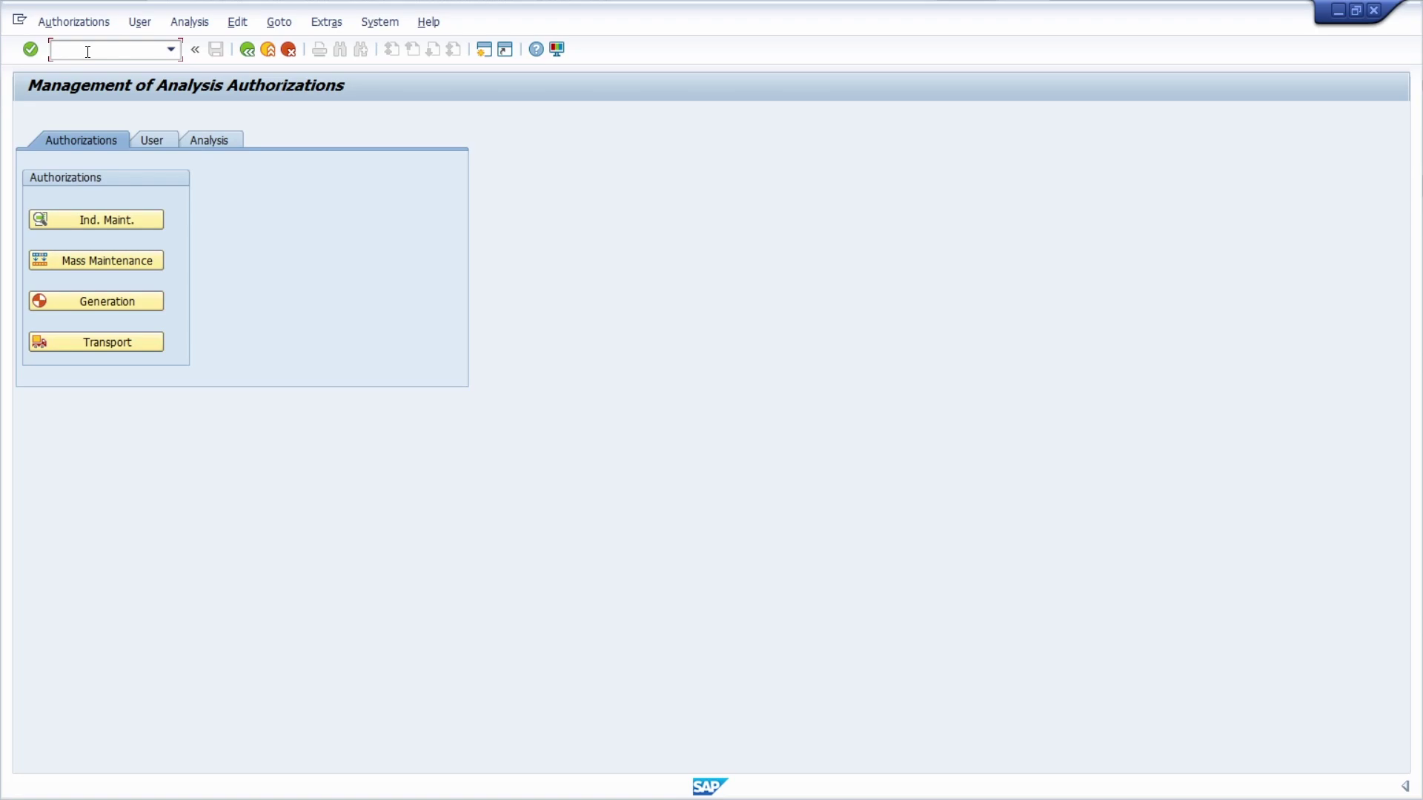
Step: Call up function authorizations for purchase orders with /nomet, followed by the user authorizations view with /noosb
text(/nomet)
key(Return)
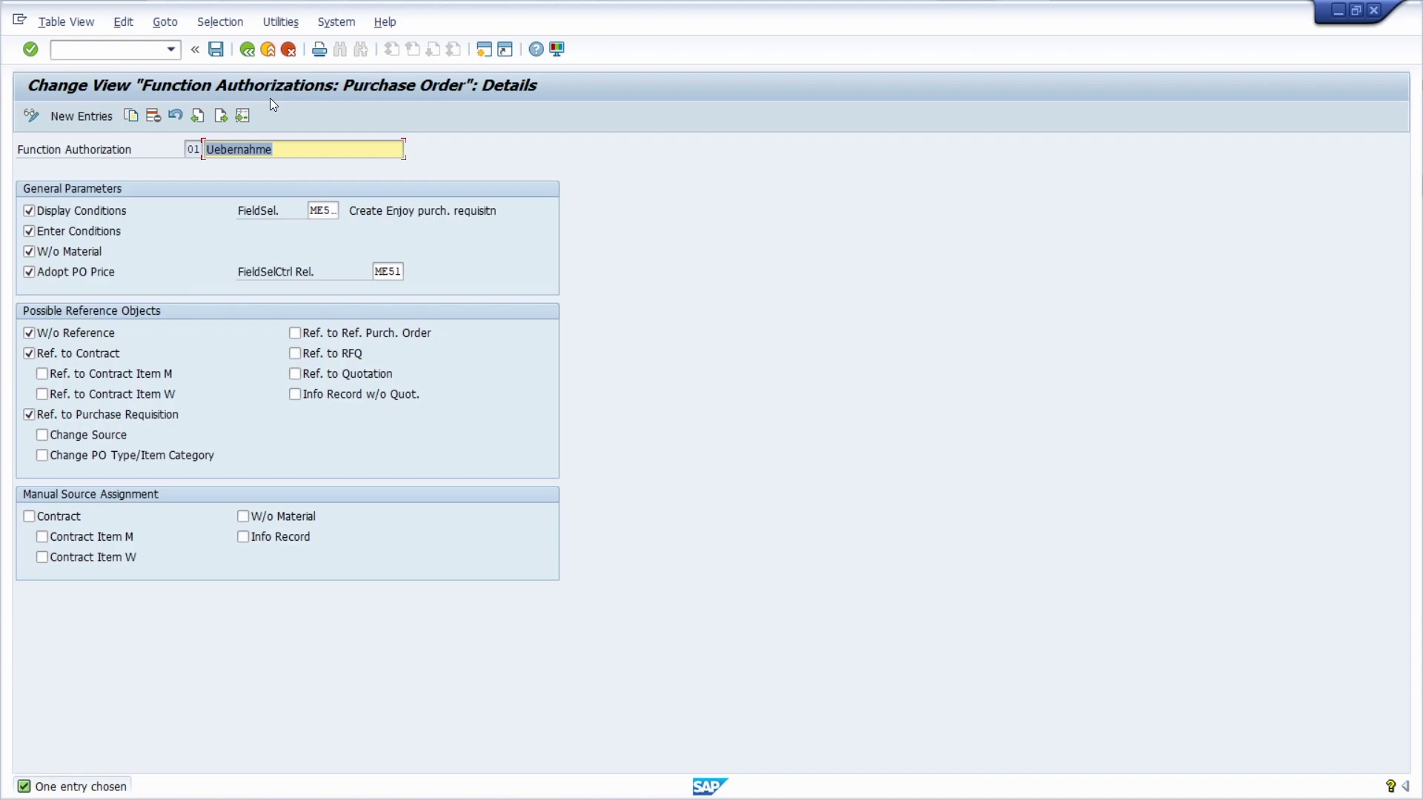
click(106, 45)
text(/)
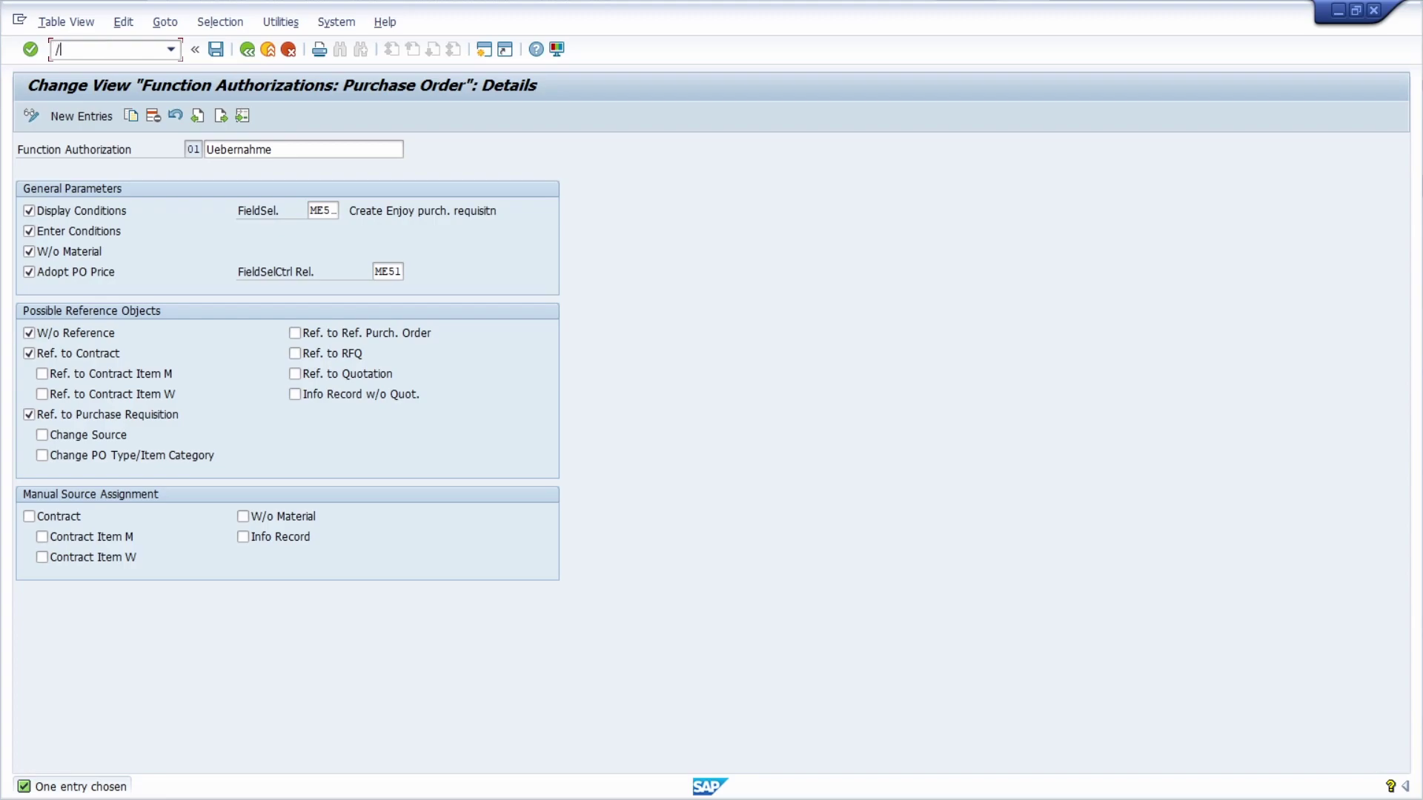
text(noosb)
key(Return)
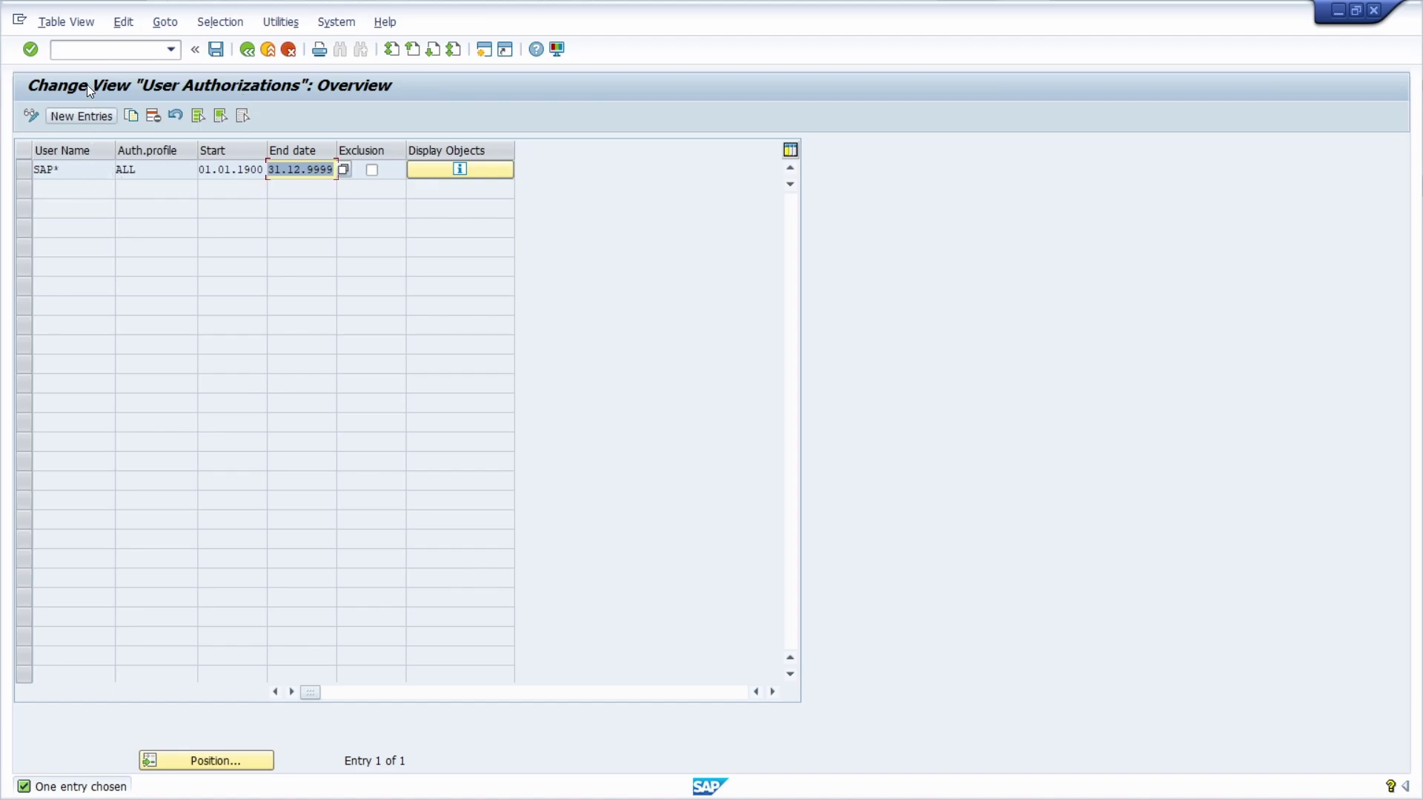
Step: Call up the definition and restoration of authorization groups with /nrscsauth
click(92, 47)
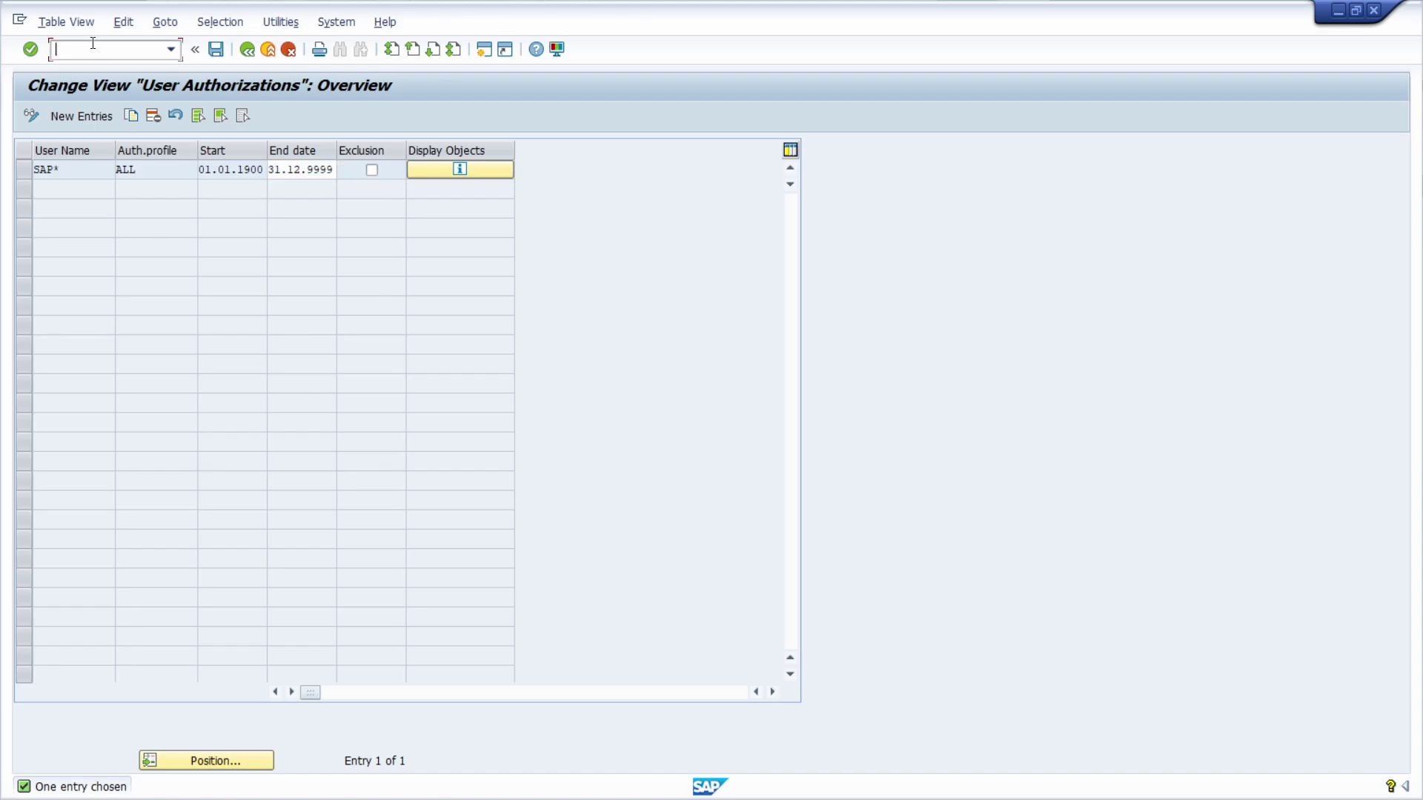
text(/nrscsauth)
key(Return)
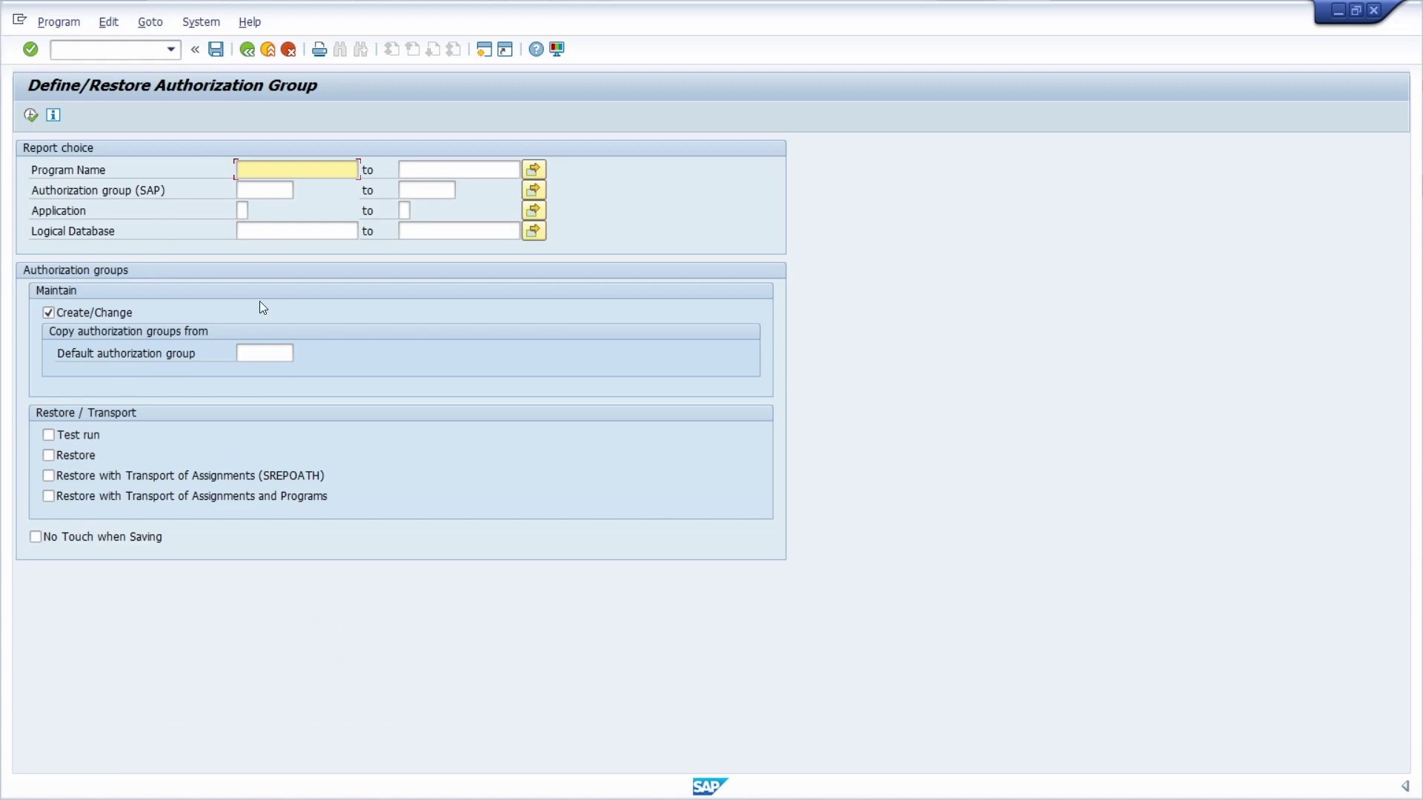
Step: Return to the SAP Easy Access start menu with /n and enter auth as the beginning of a command
click(117, 51)
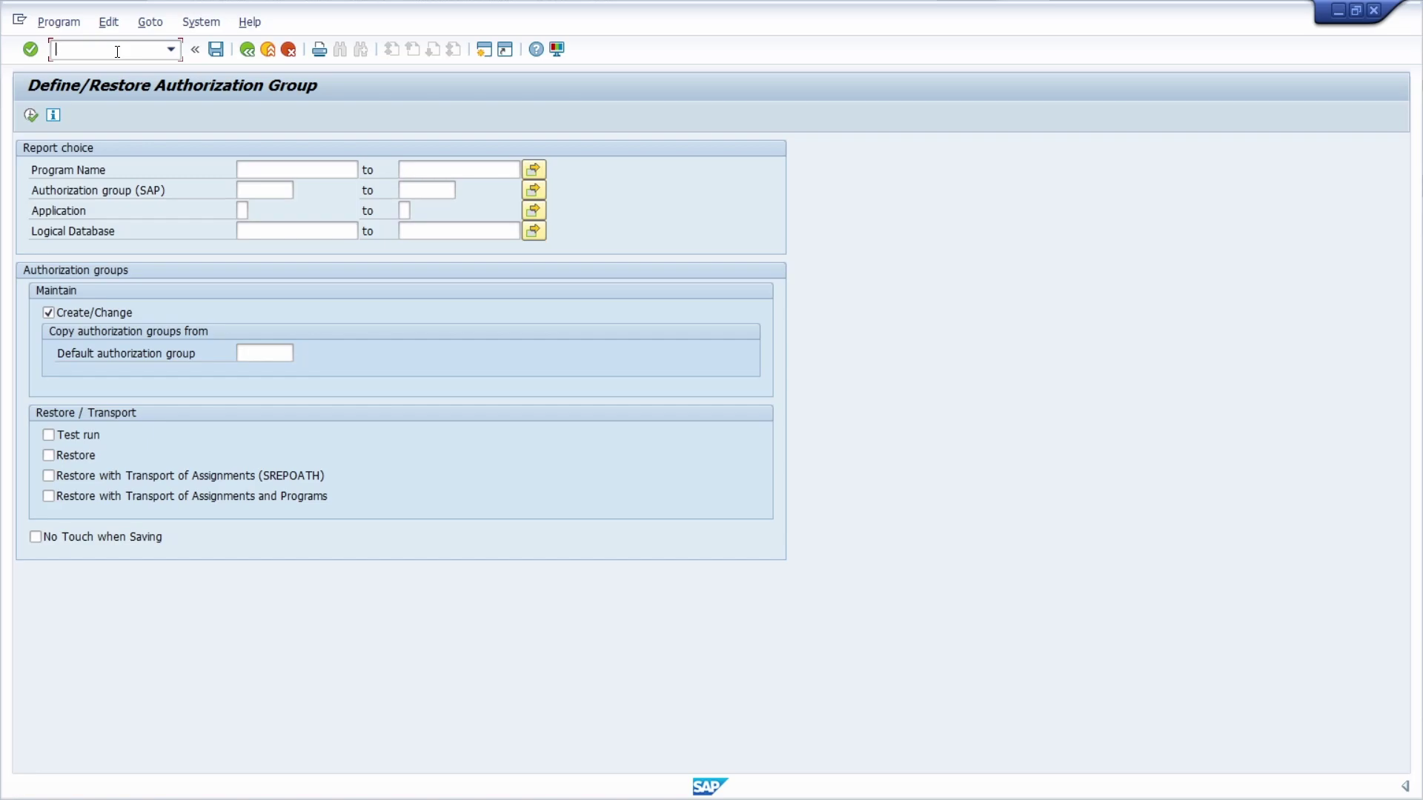
text(/n)
key(Return)
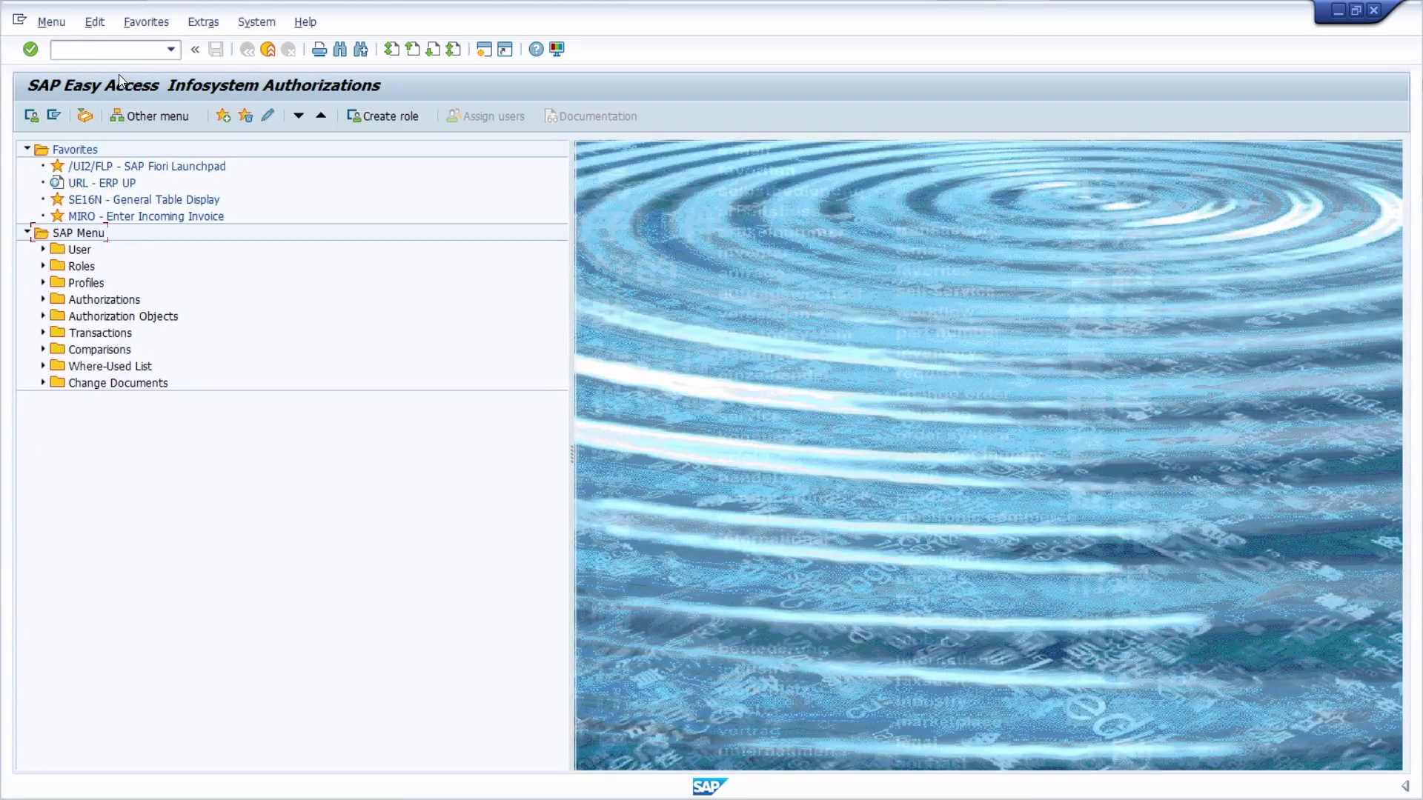
text(auth)
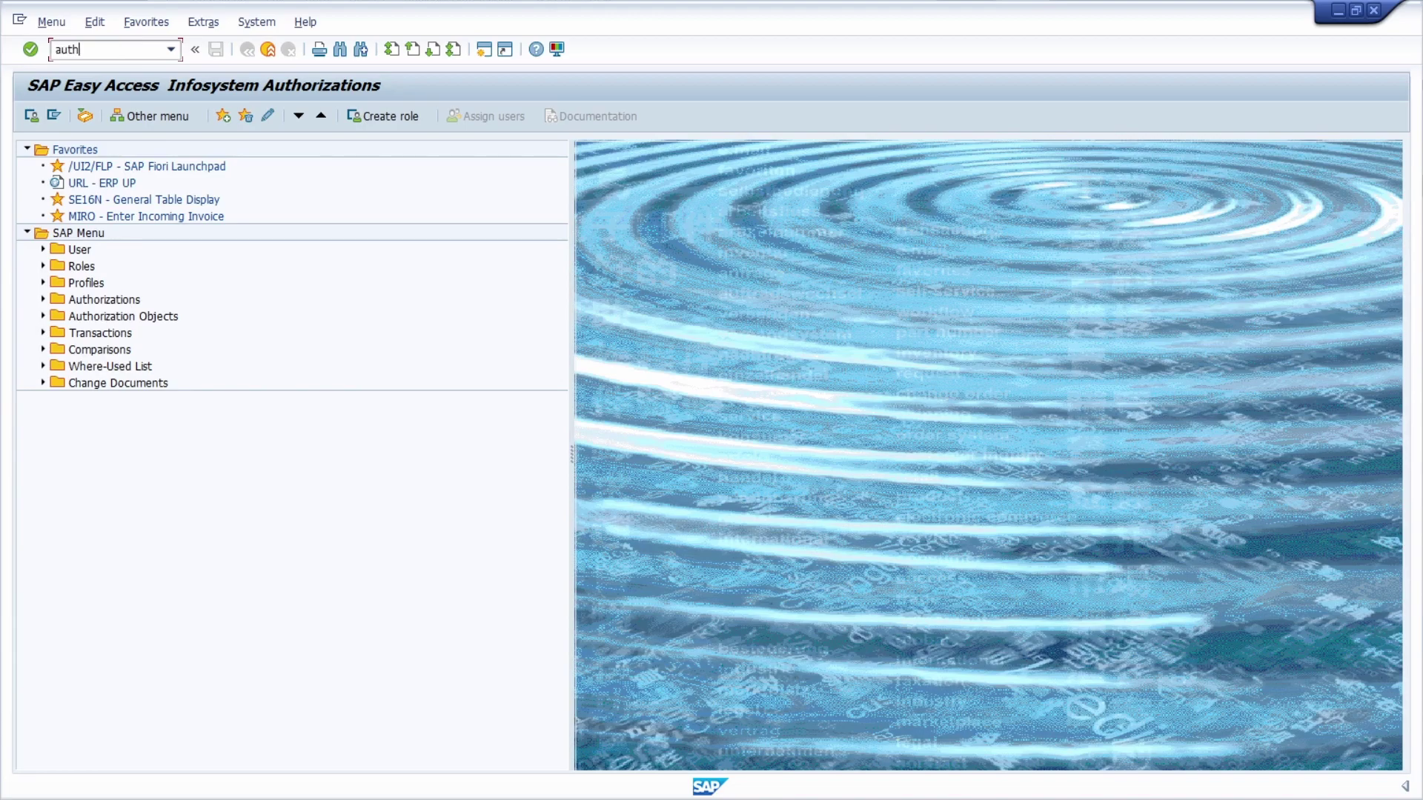